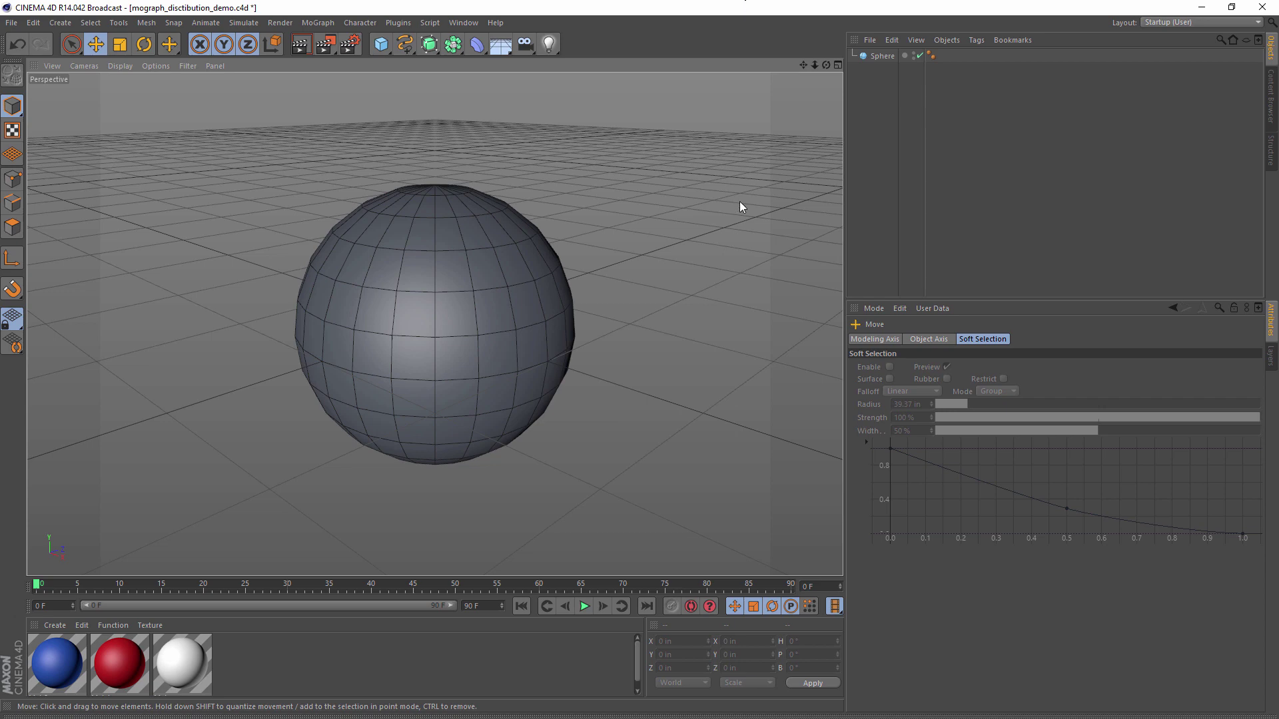
Apply the blue material to the sphere and add a cube with the red material
drag(44, 651, 330, 357)
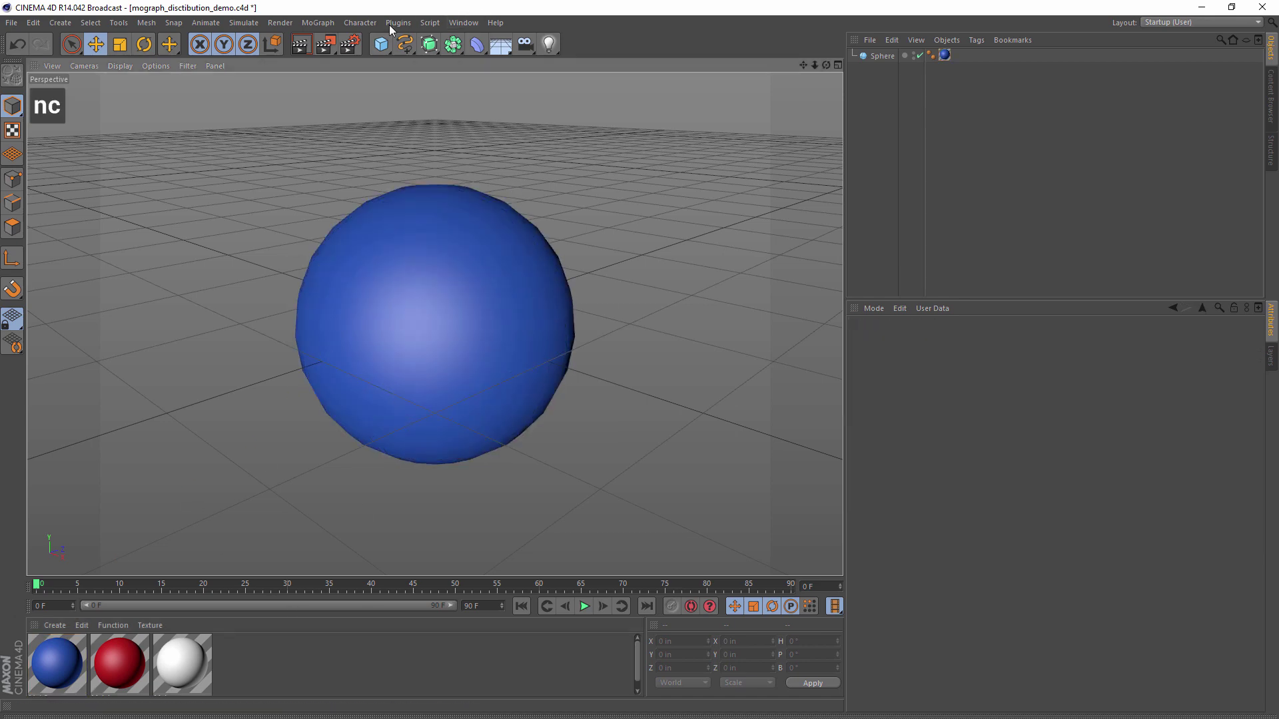
click(381, 44)
click(490, 65)
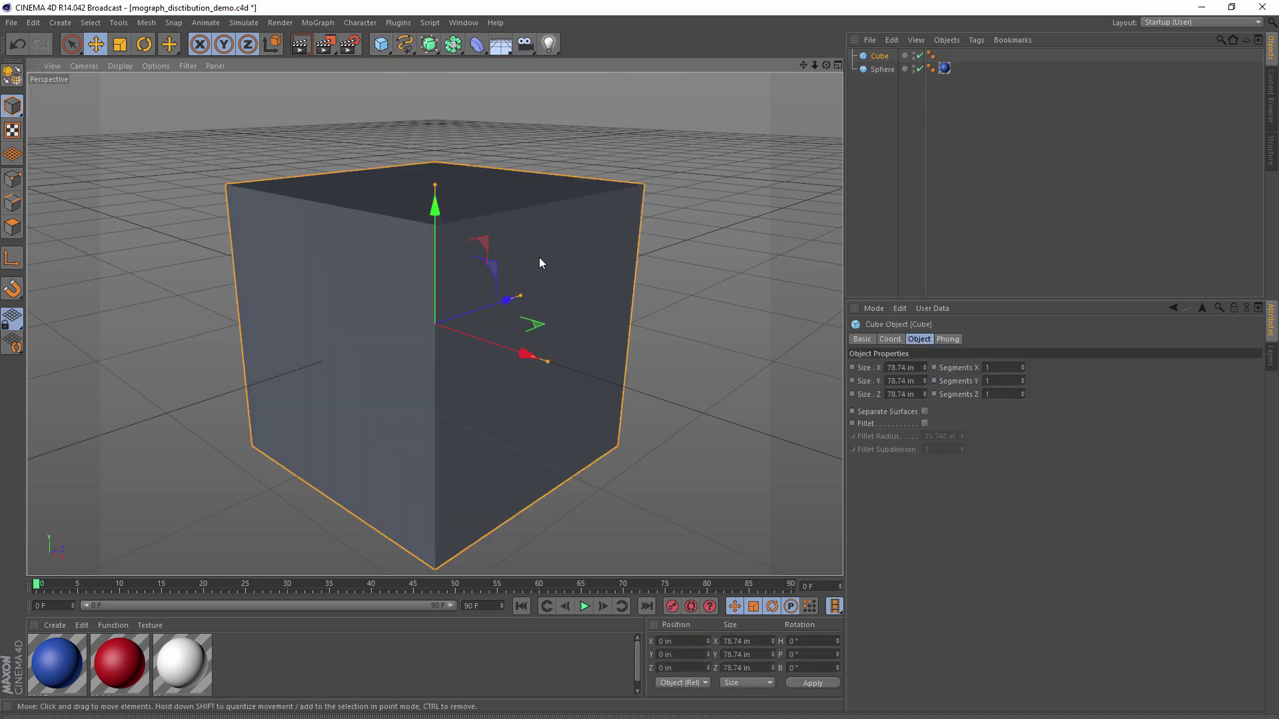
drag(119, 663, 254, 260)
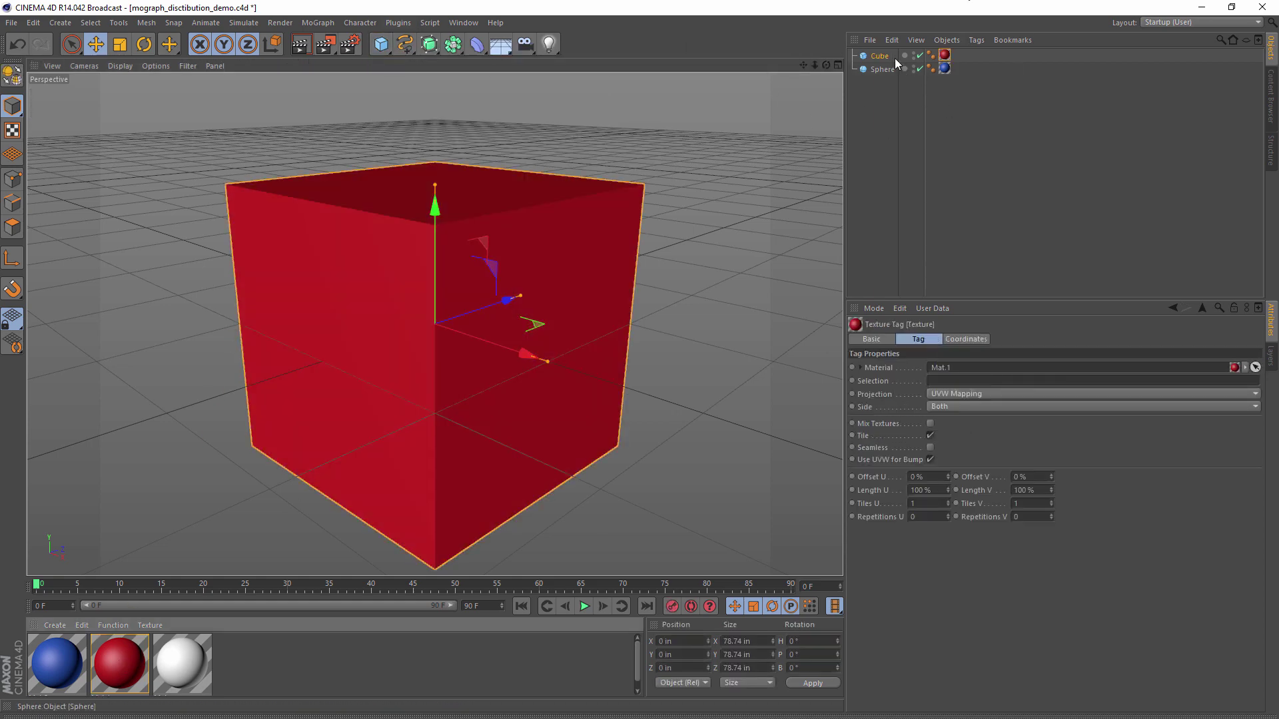
click(879, 57)
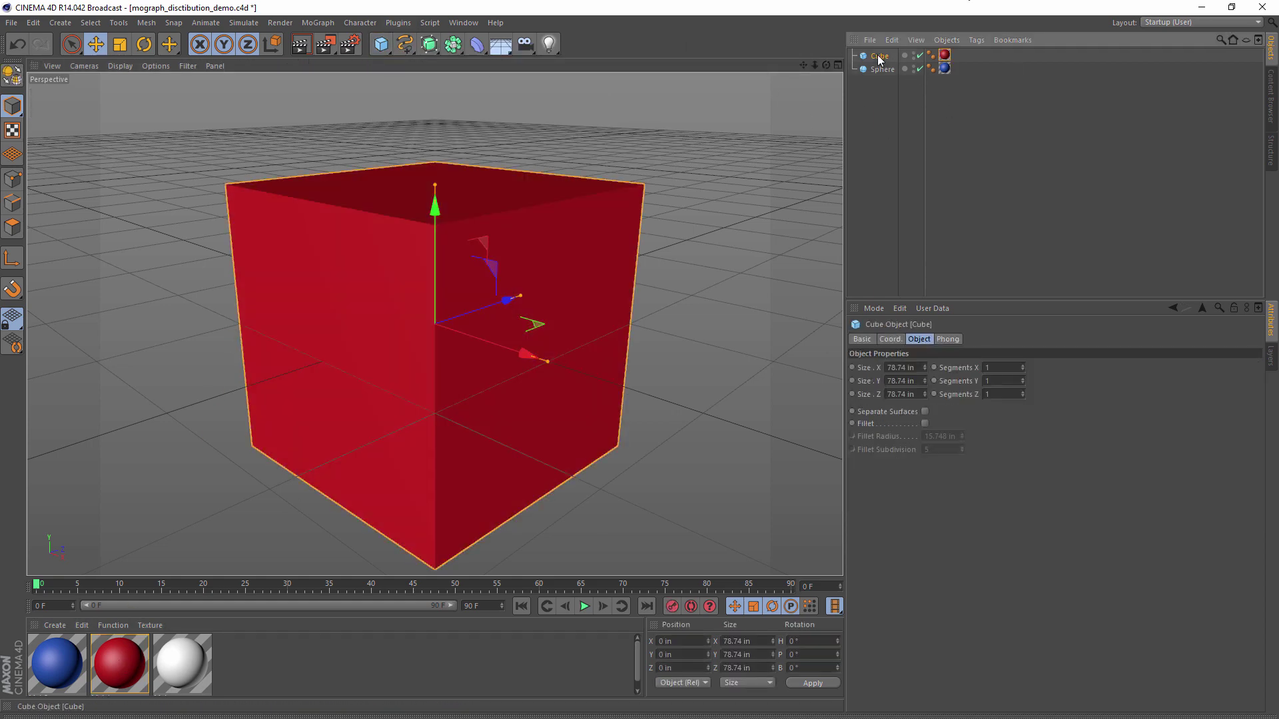
click(881, 107)
Add a MoGraph Cloner in Object mode and link the sphere as its target object
click(325, 24)
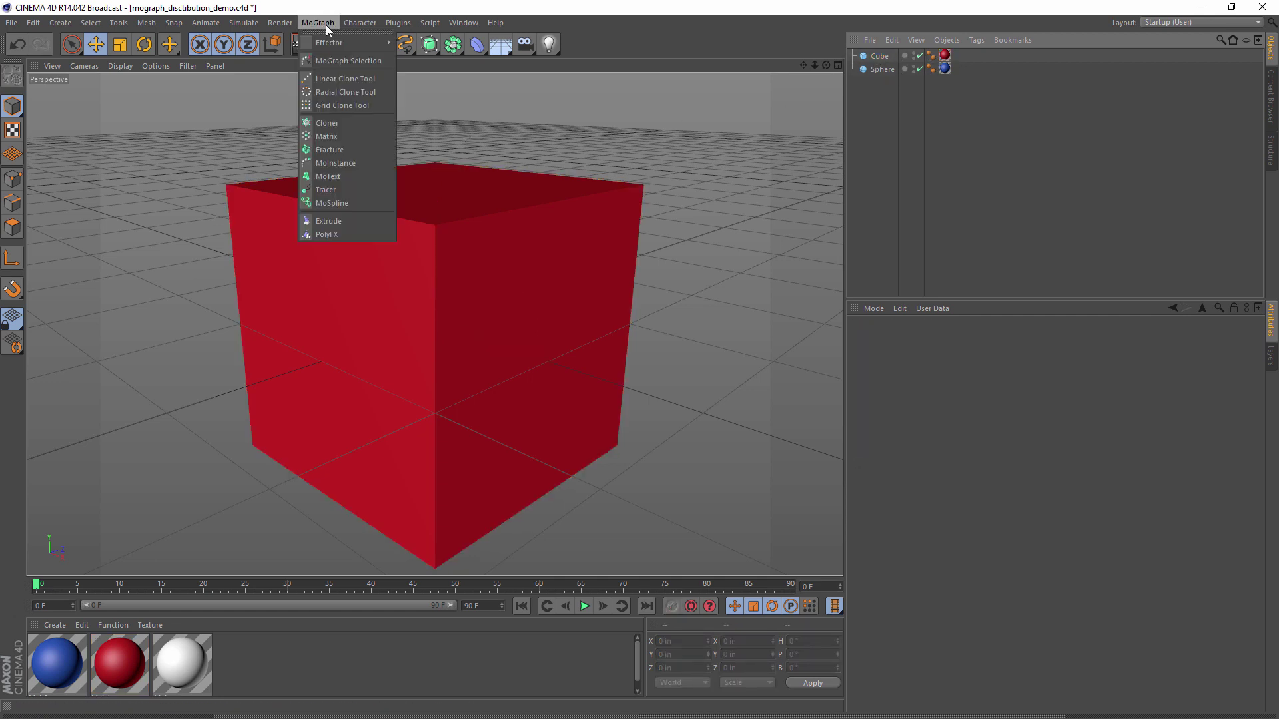
click(329, 123)
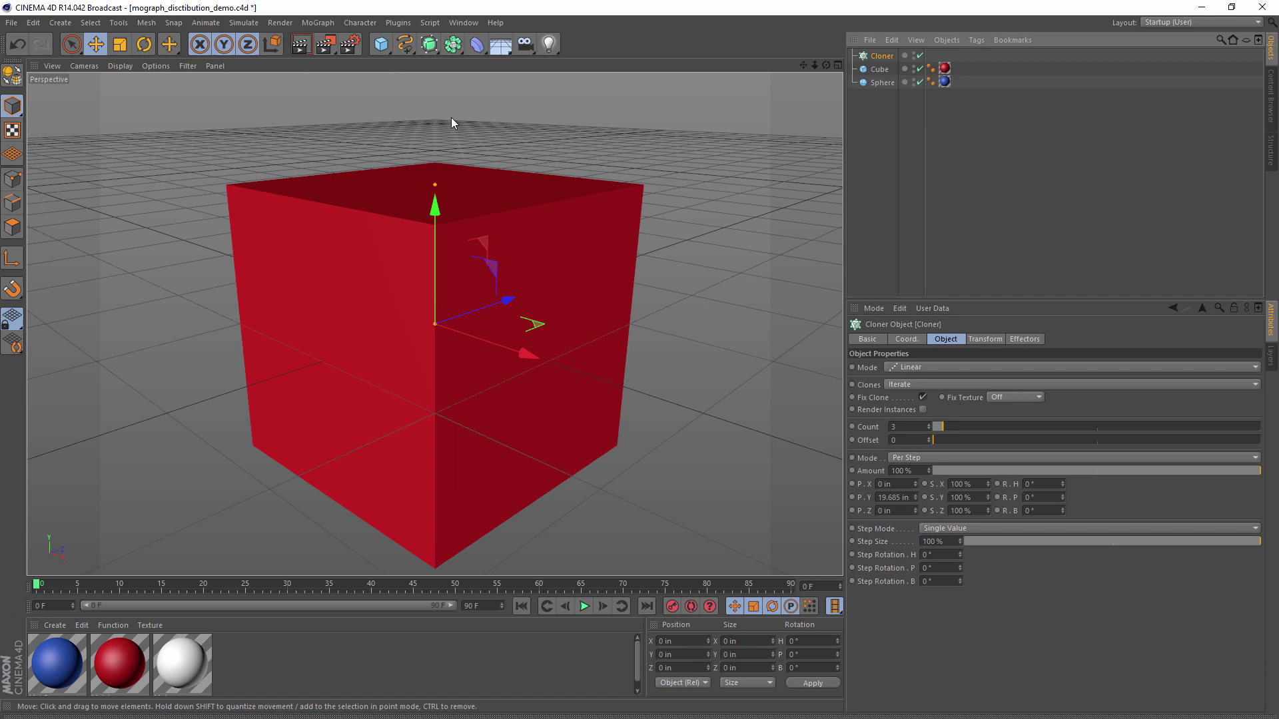
click(881, 98)
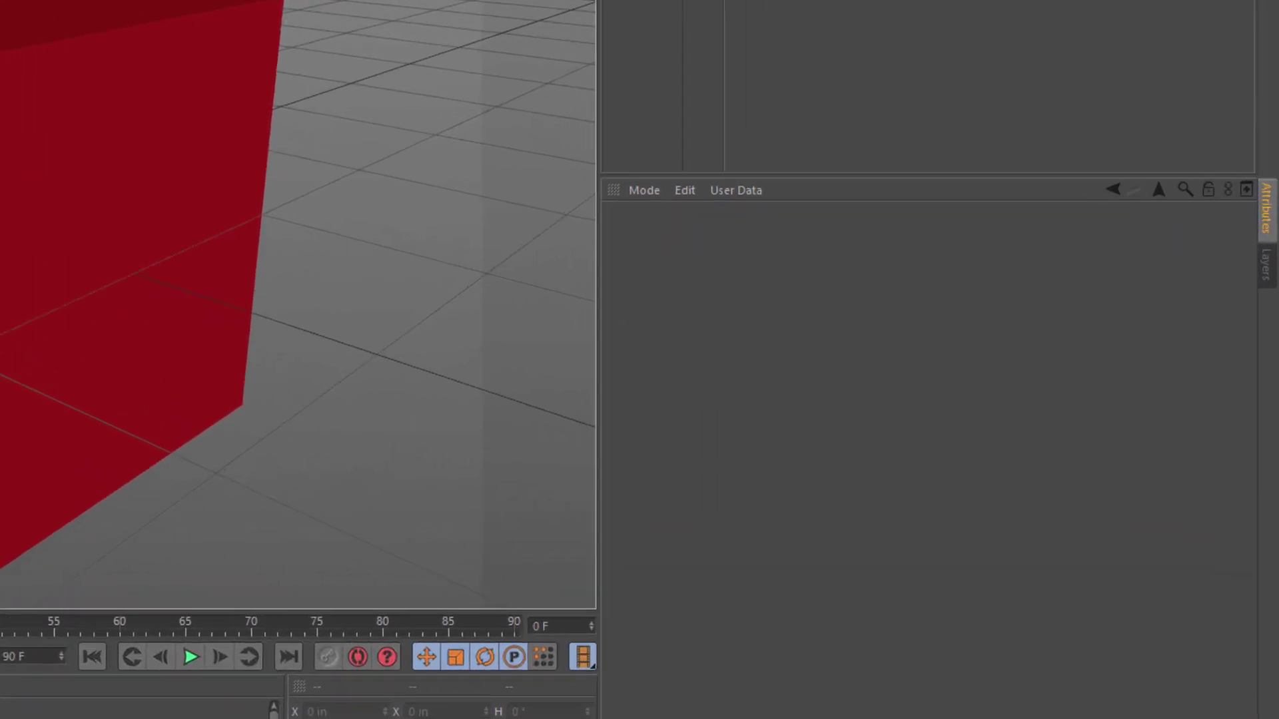
click(855, 24)
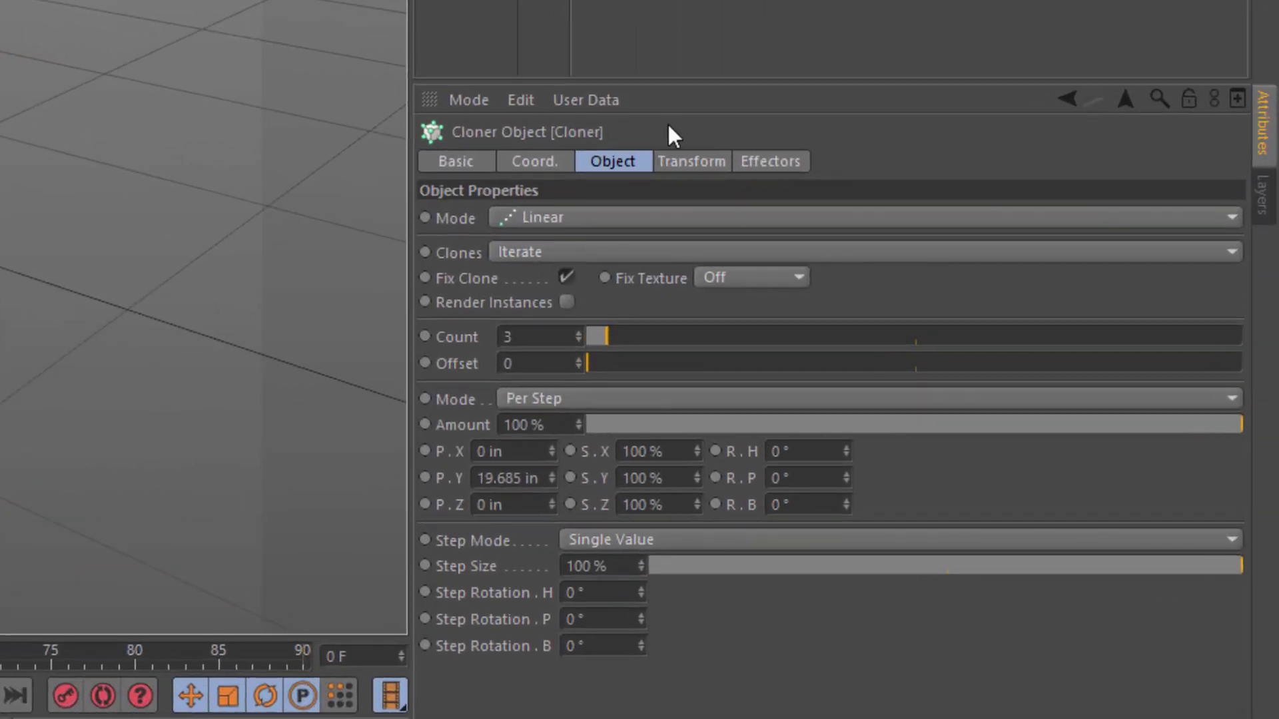
click(820, 214)
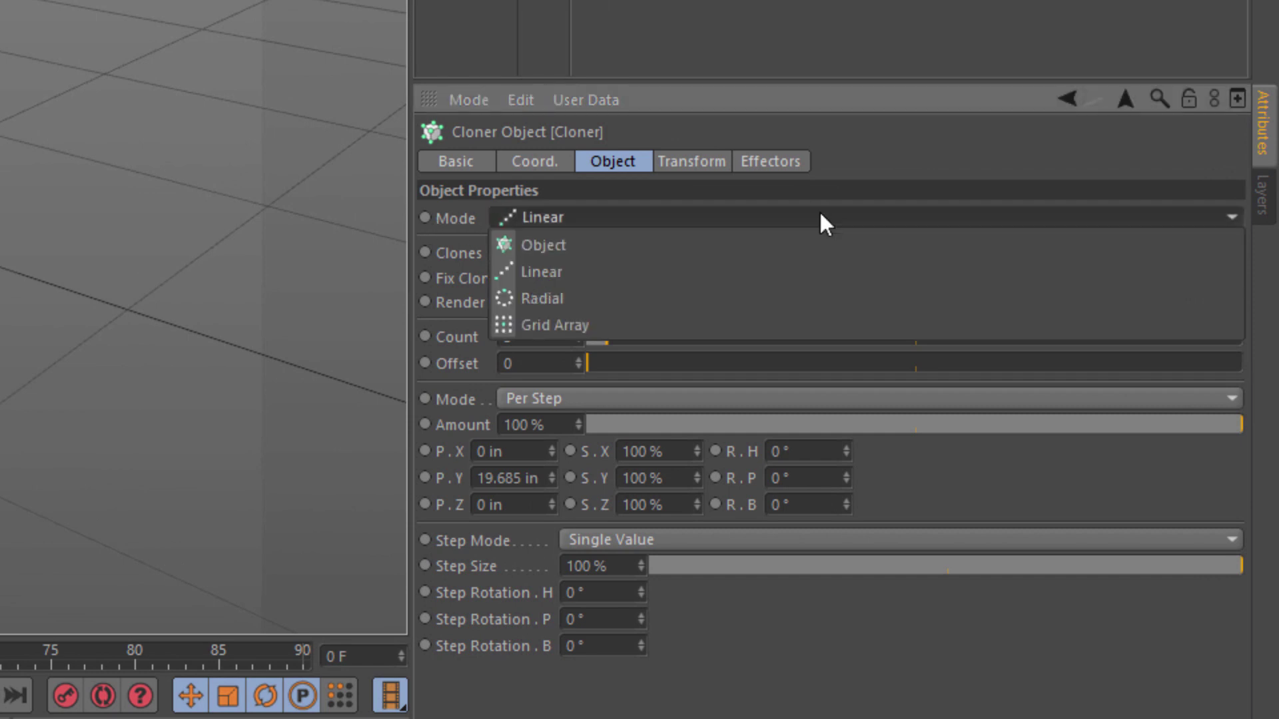
click(776, 246)
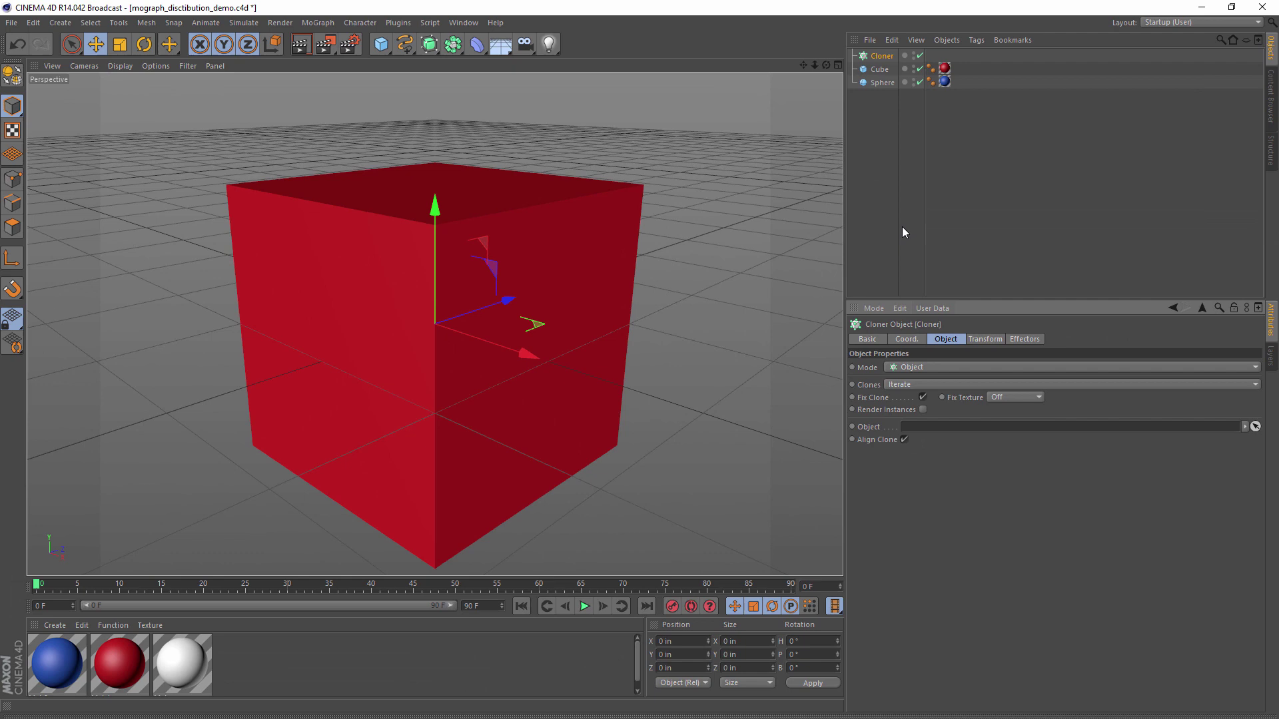
drag(881, 83, 934, 430)
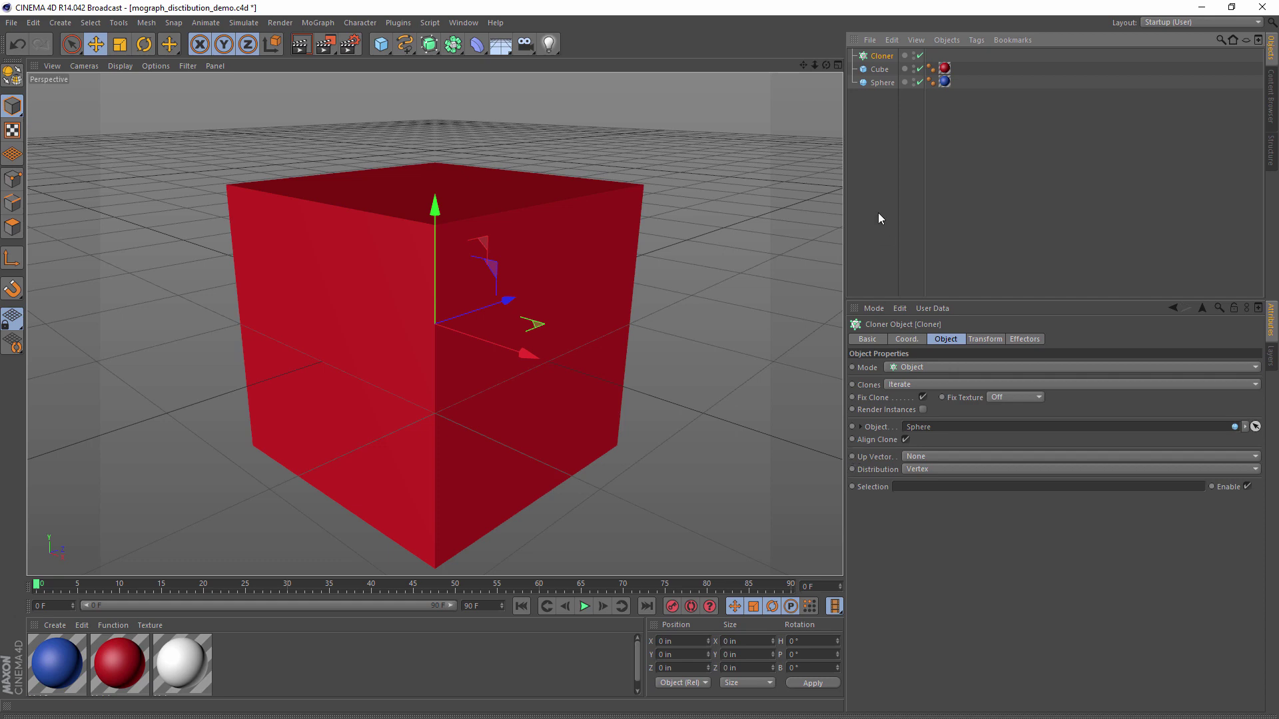
Make the cube a child of the Cloner and scale it down to 3.937 in
drag(878, 70, 882, 57)
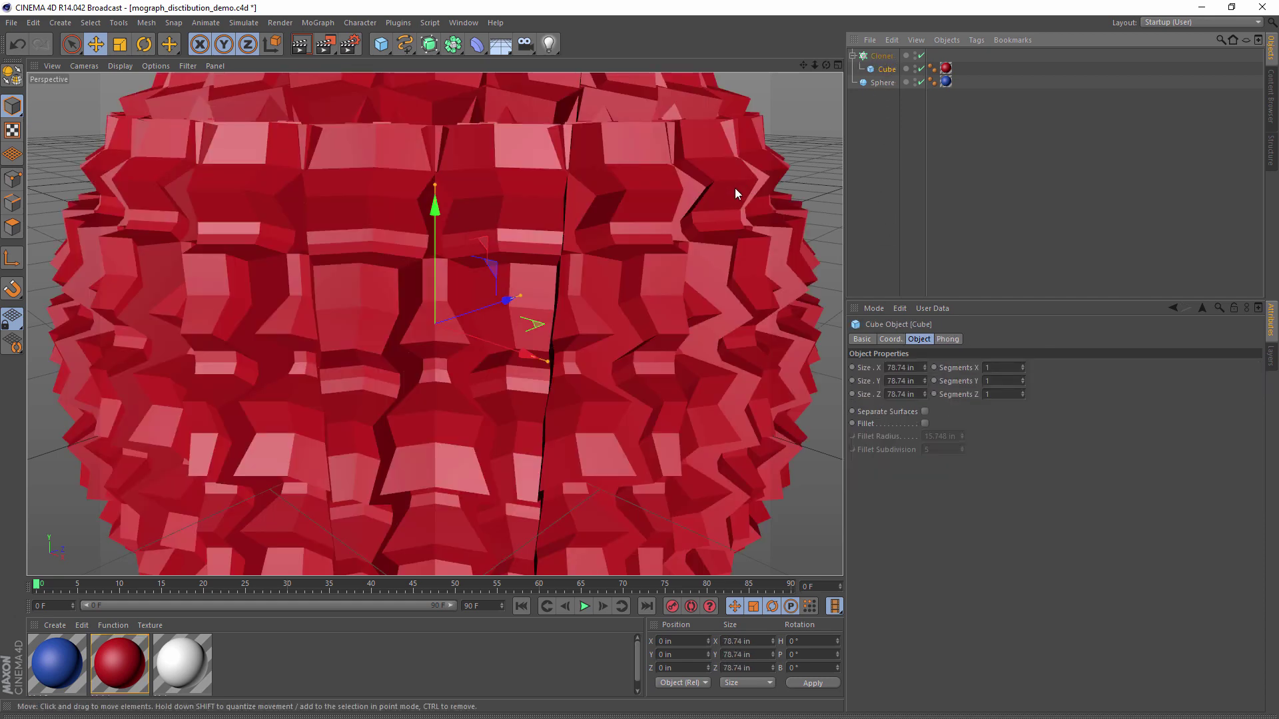
click(120, 44)
mouse_move(780, 133)
mouse_down()
mouse_move(342, 350)
mouse_move(359, 339)
mouse_up()
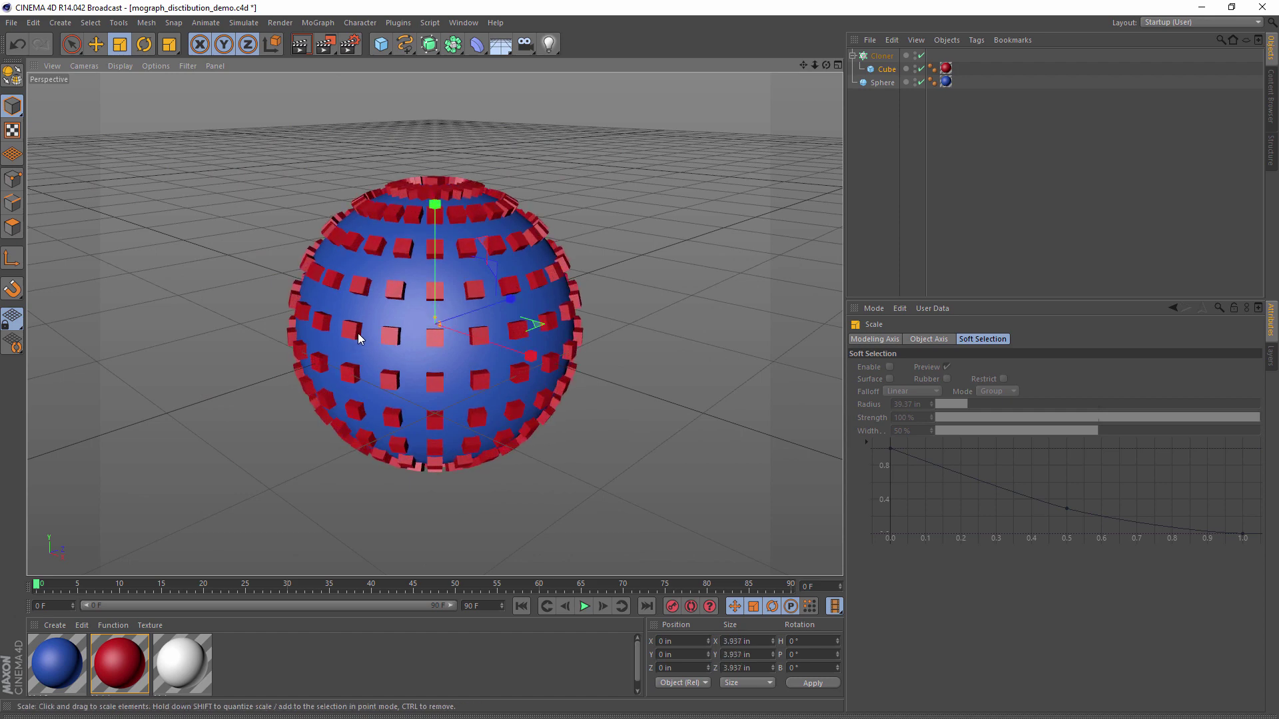
Set the Cloner's distribution to Surface with a count of 1000
click(881, 56)
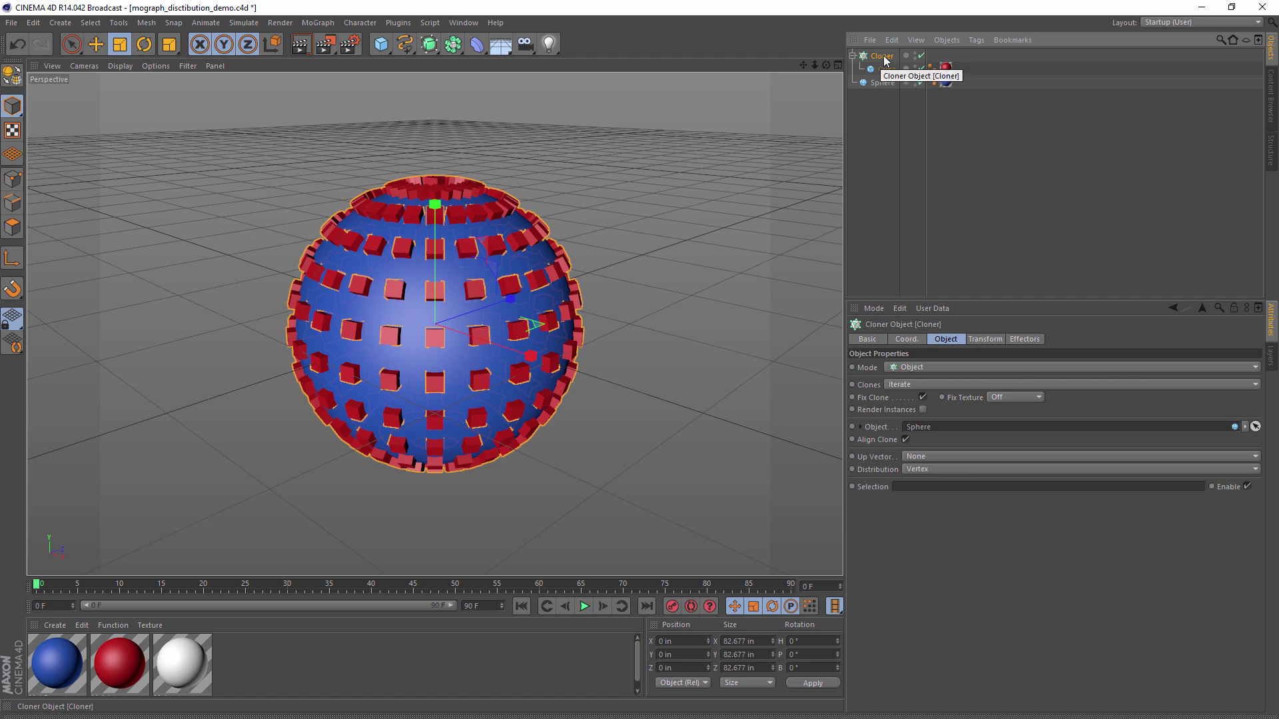
click(936, 469)
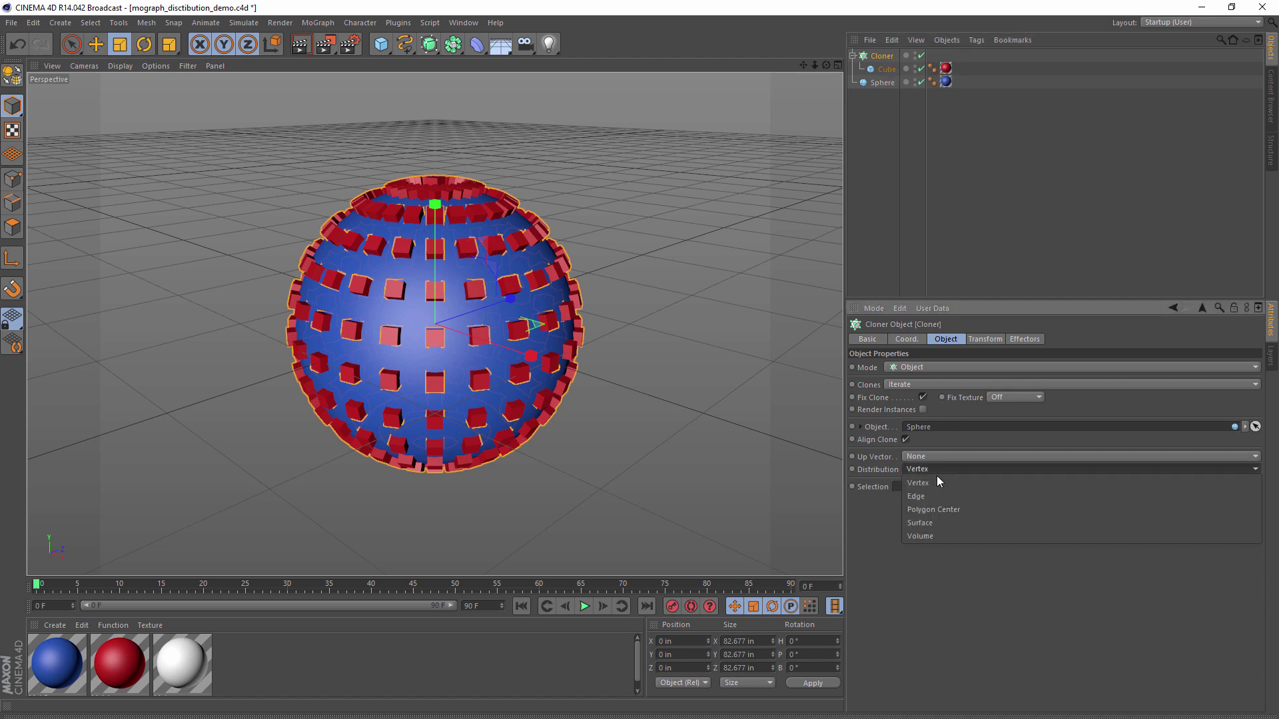
click(942, 524)
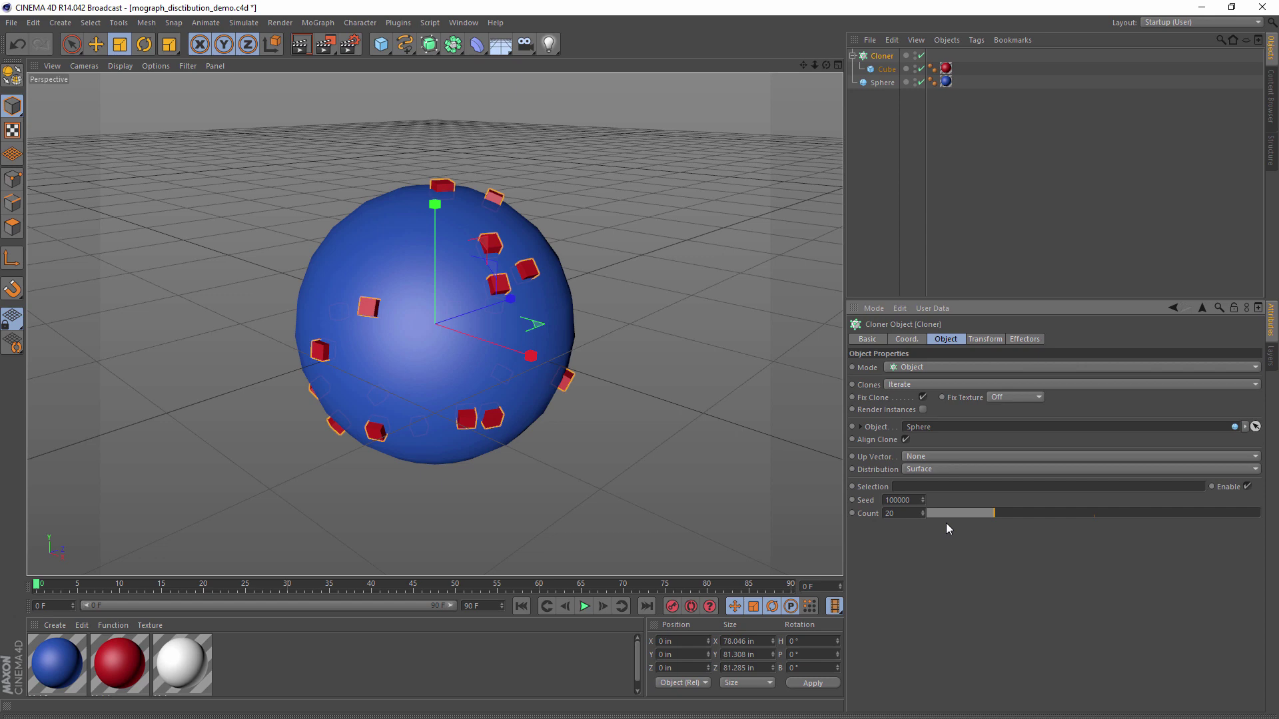
click(913, 515)
text(1000)
key(Return)
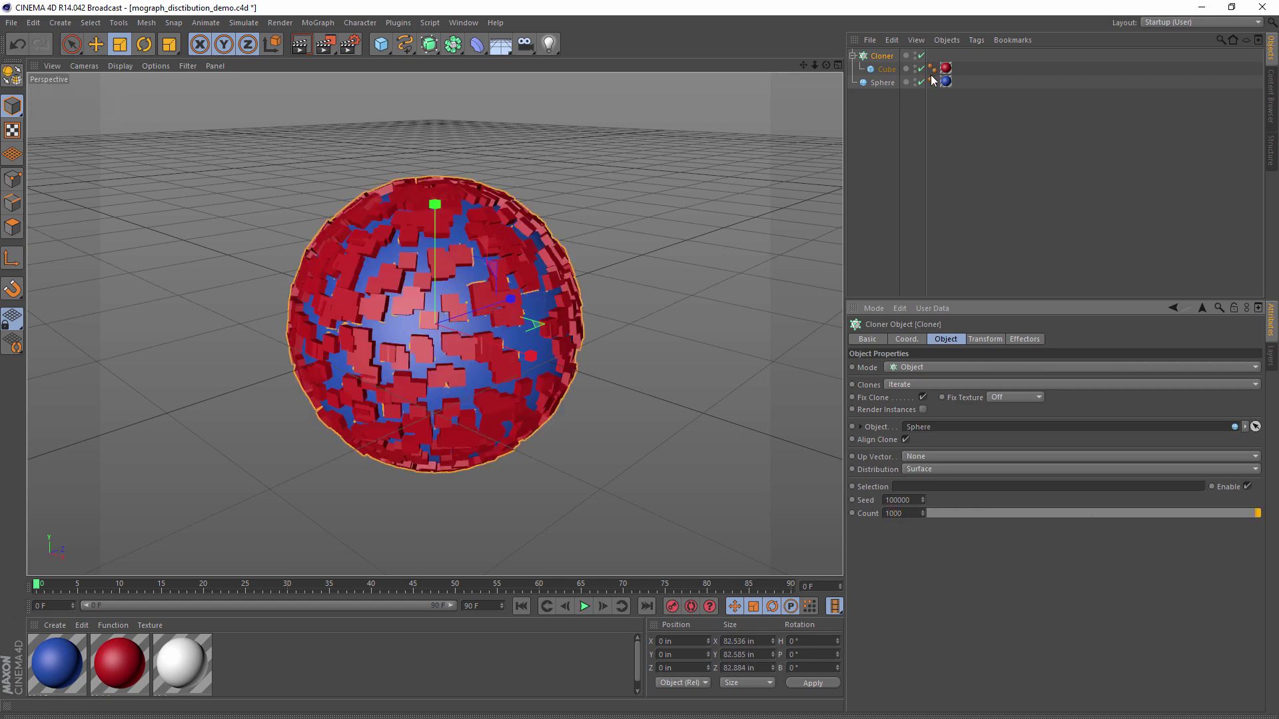
Scale the cloned cube down further so the clones cover less of the sphere
click(888, 71)
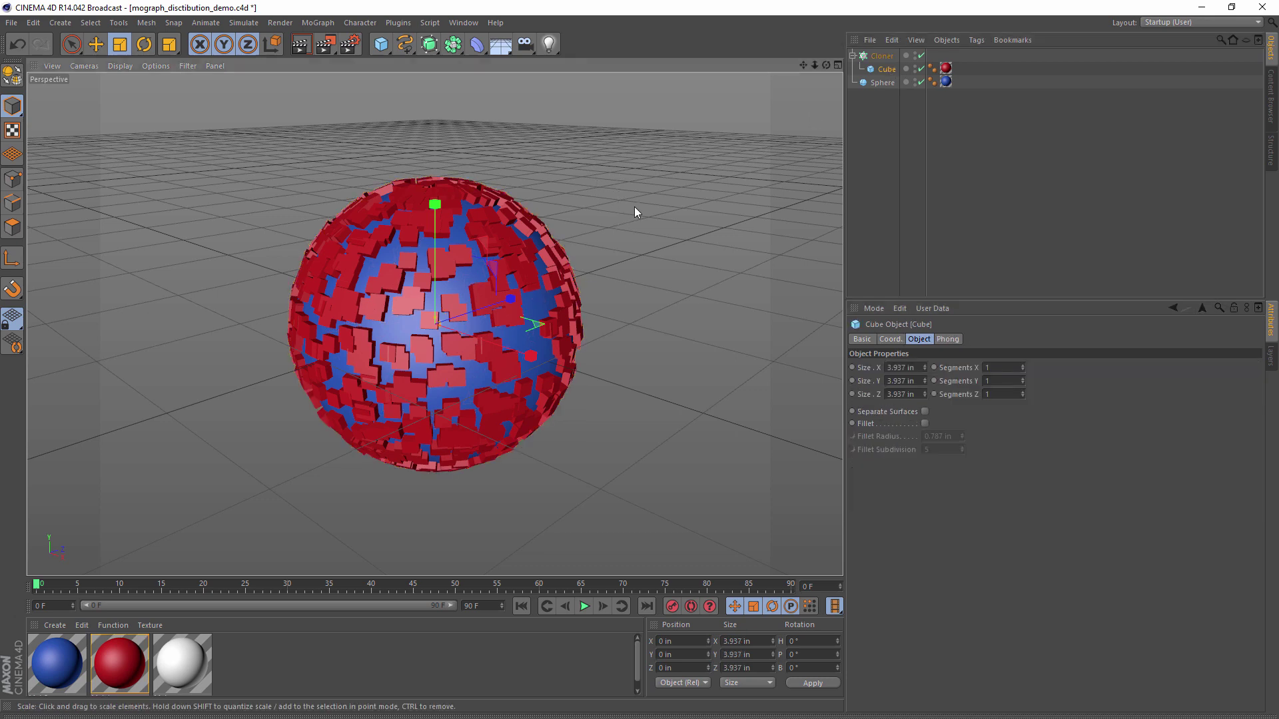
drag(635, 209, 393, 296)
click(936, 201)
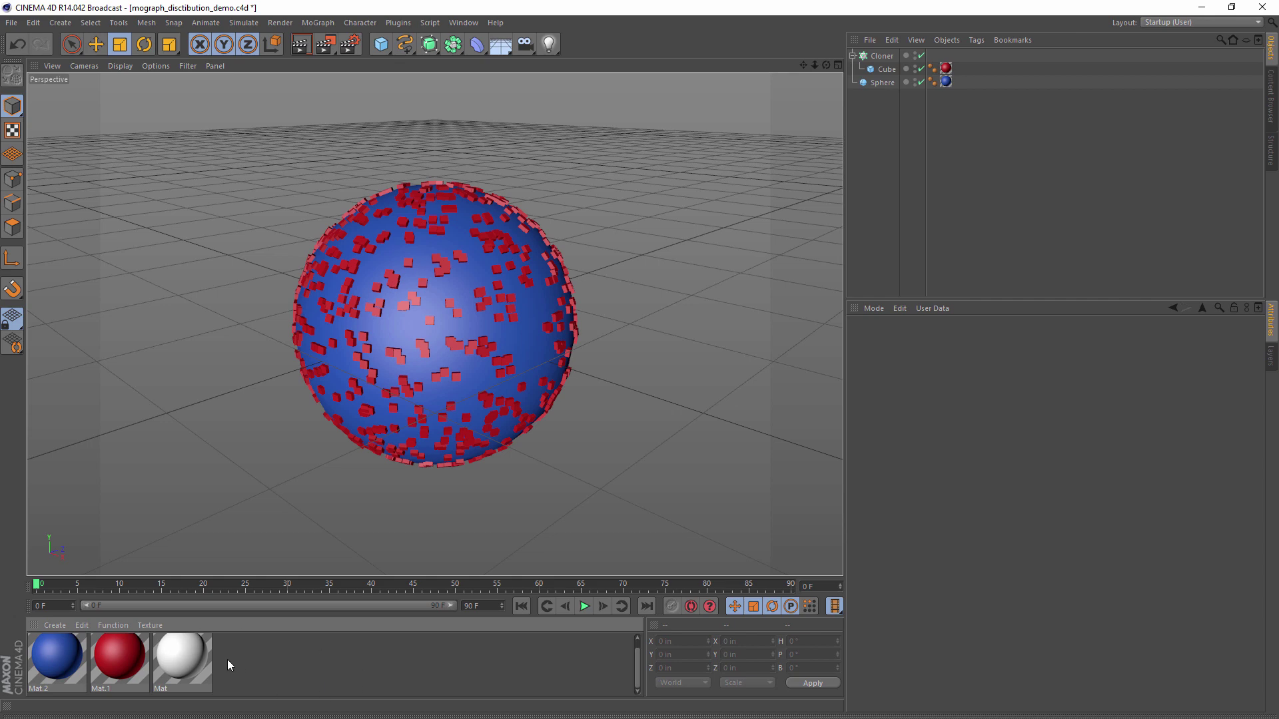
Create a new material and load a Tiles shader into its color texture
double_click(244, 658)
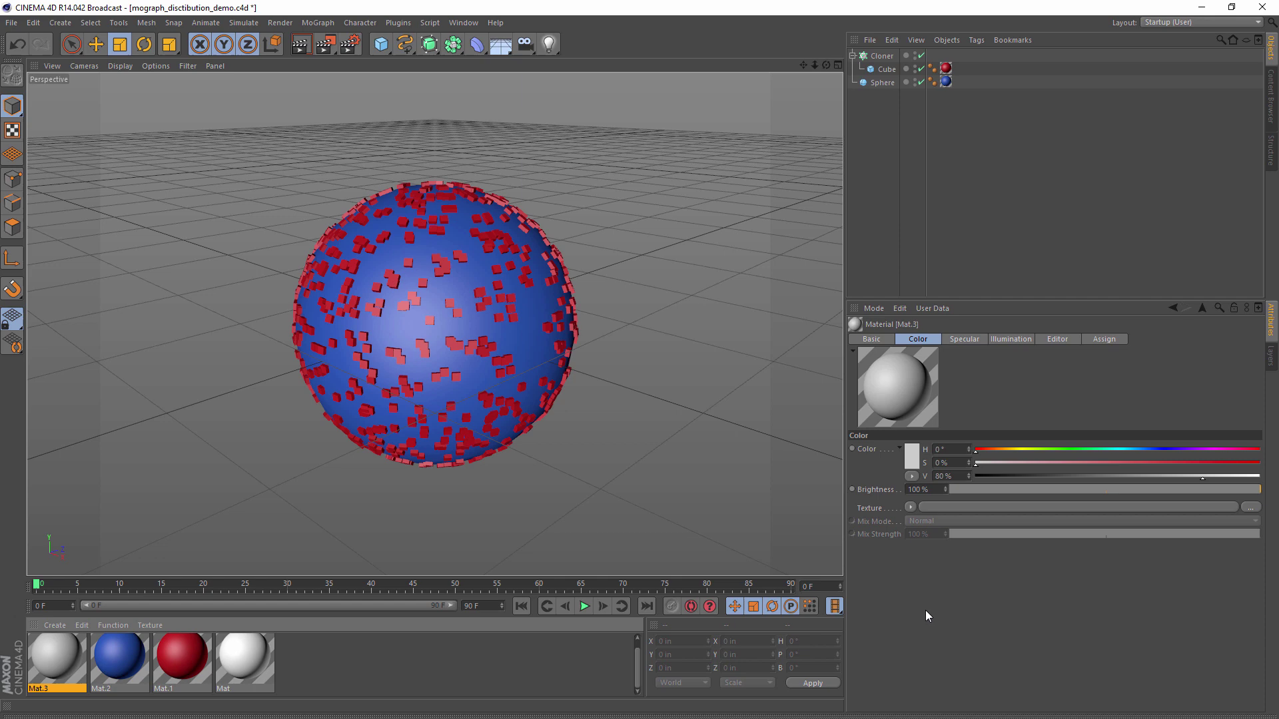
click(909, 509)
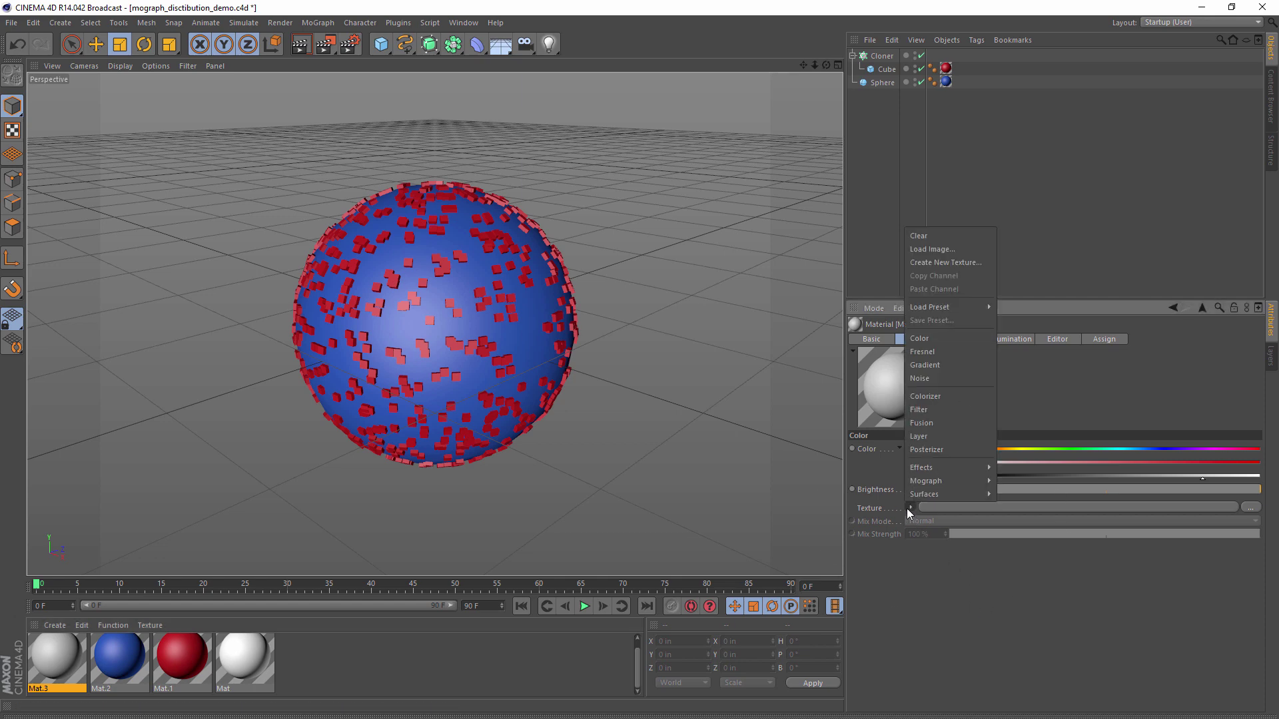
mouse_move(933, 494)
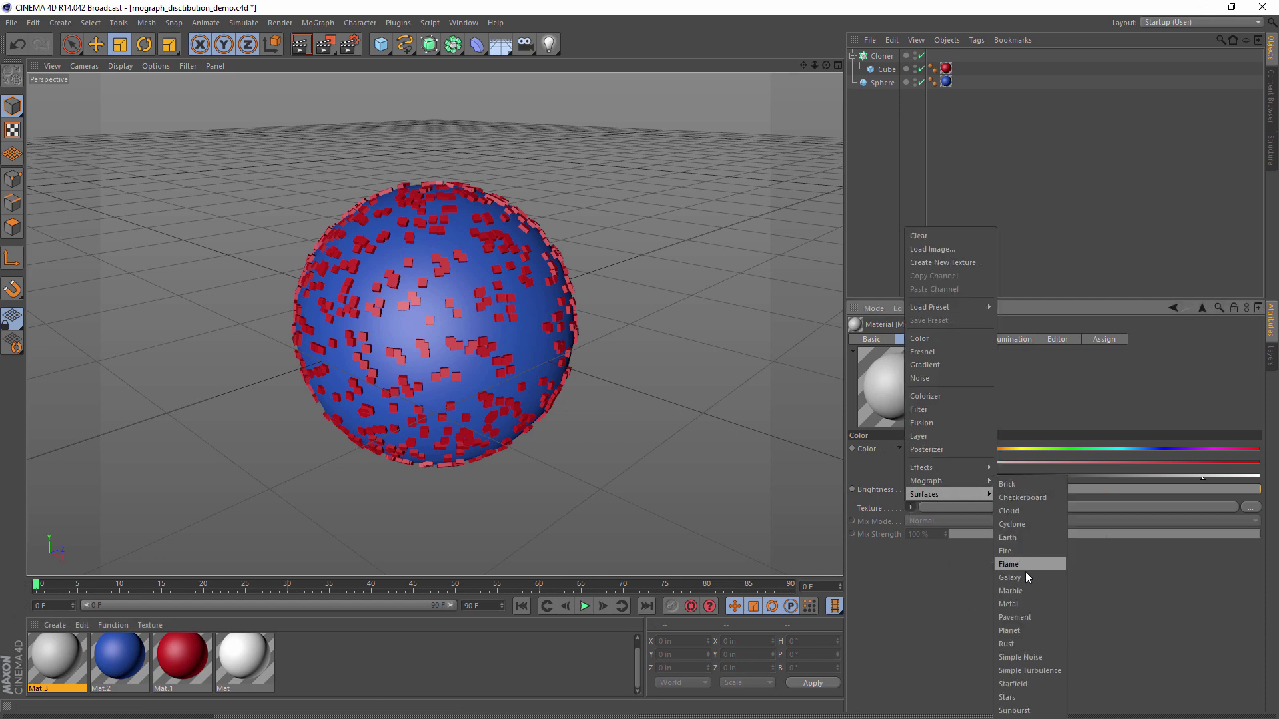
click(1028, 496)
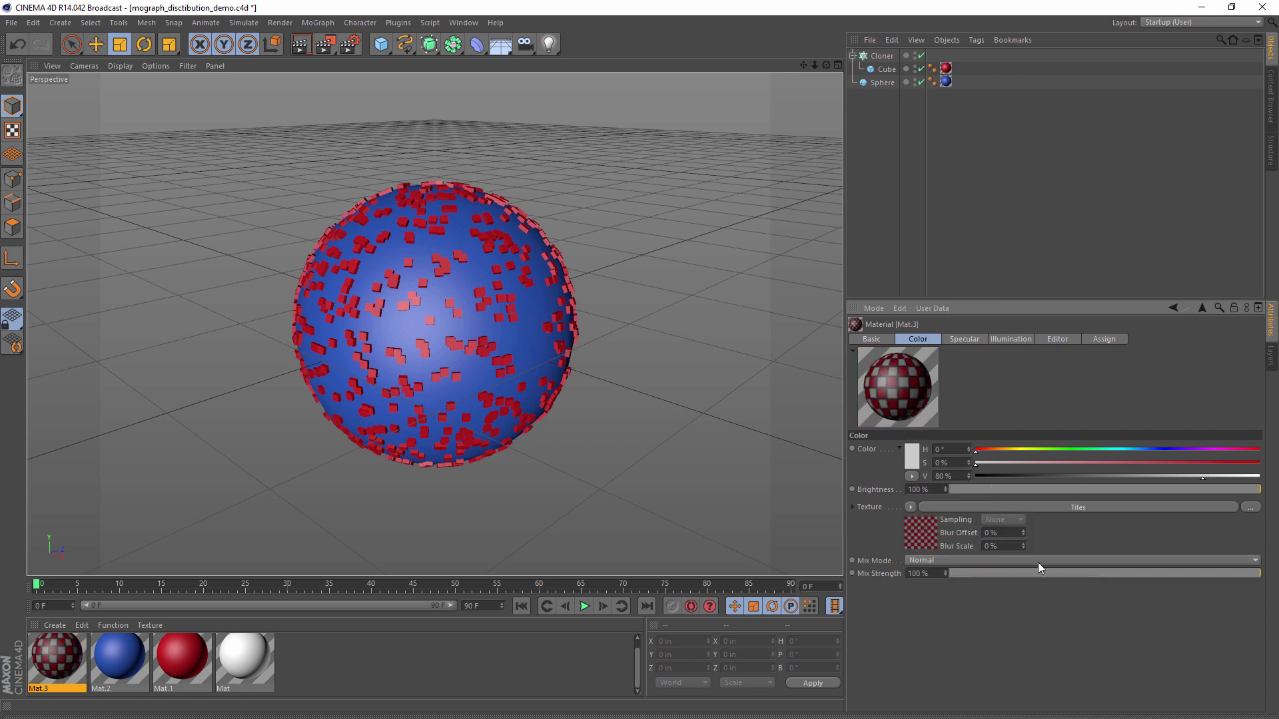
Set the Tiles shader's pattern to Circles 1 and its Tiles Color 1 to white
click(920, 536)
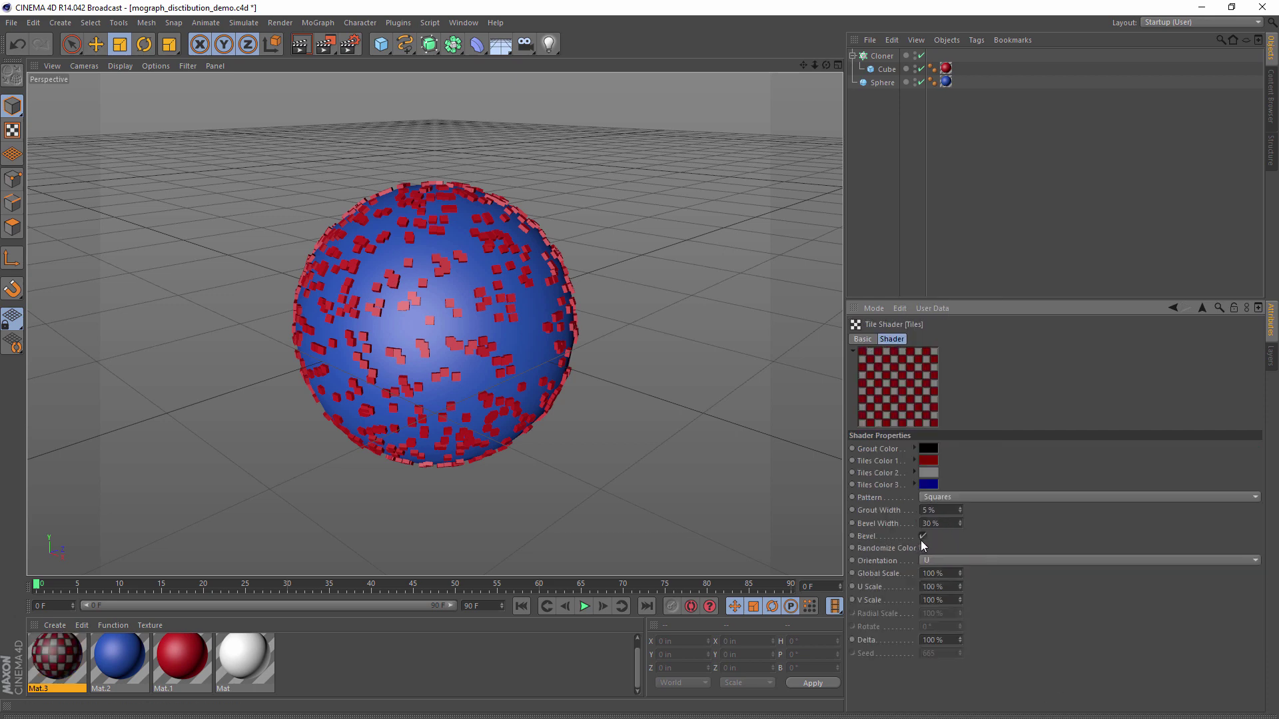
click(982, 499)
click(962, 163)
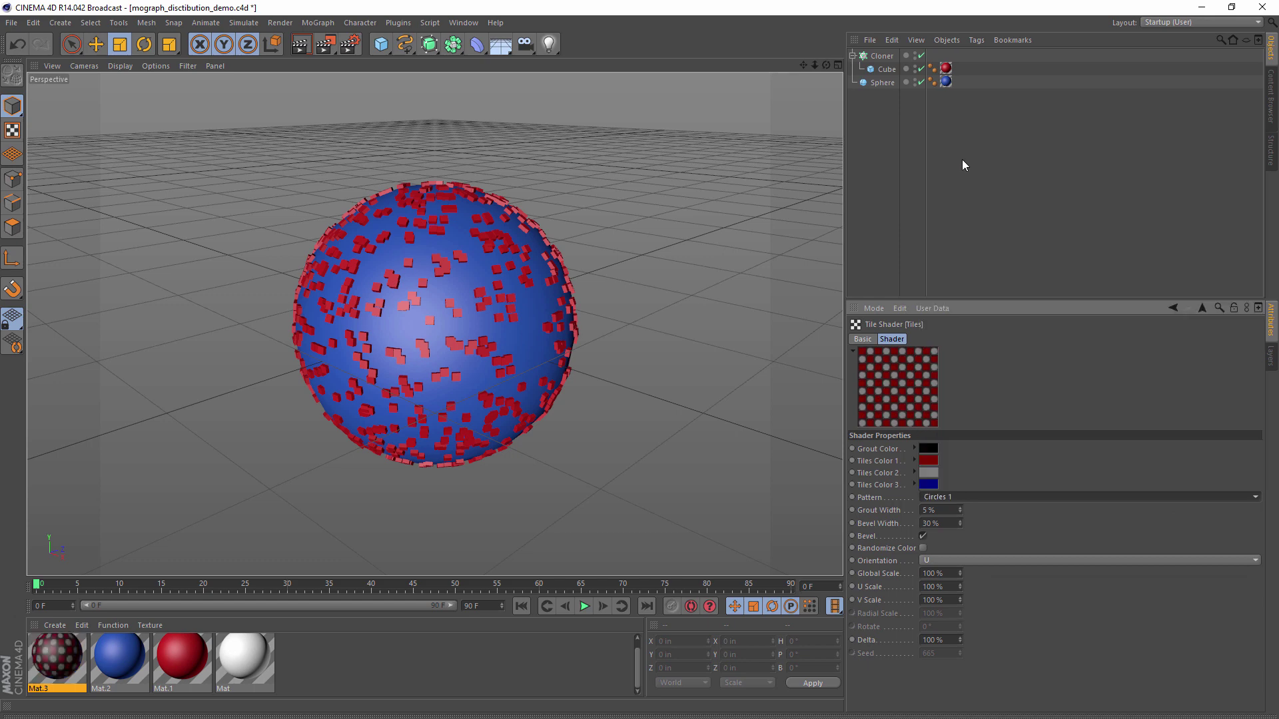
click(928, 461)
click(850, 402)
click(901, 519)
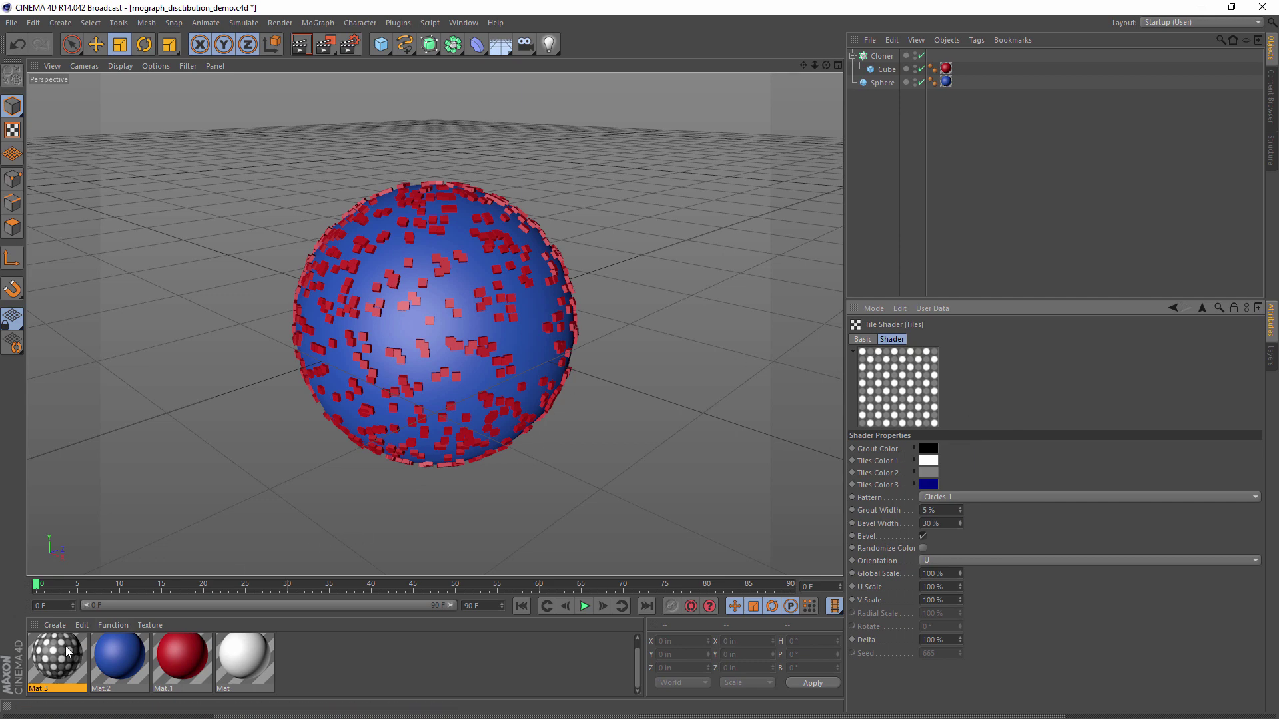
Apply the circle-pattern material to the sphere and set the Tiles shader's global scale to 200%
drag(55, 654, 884, 80)
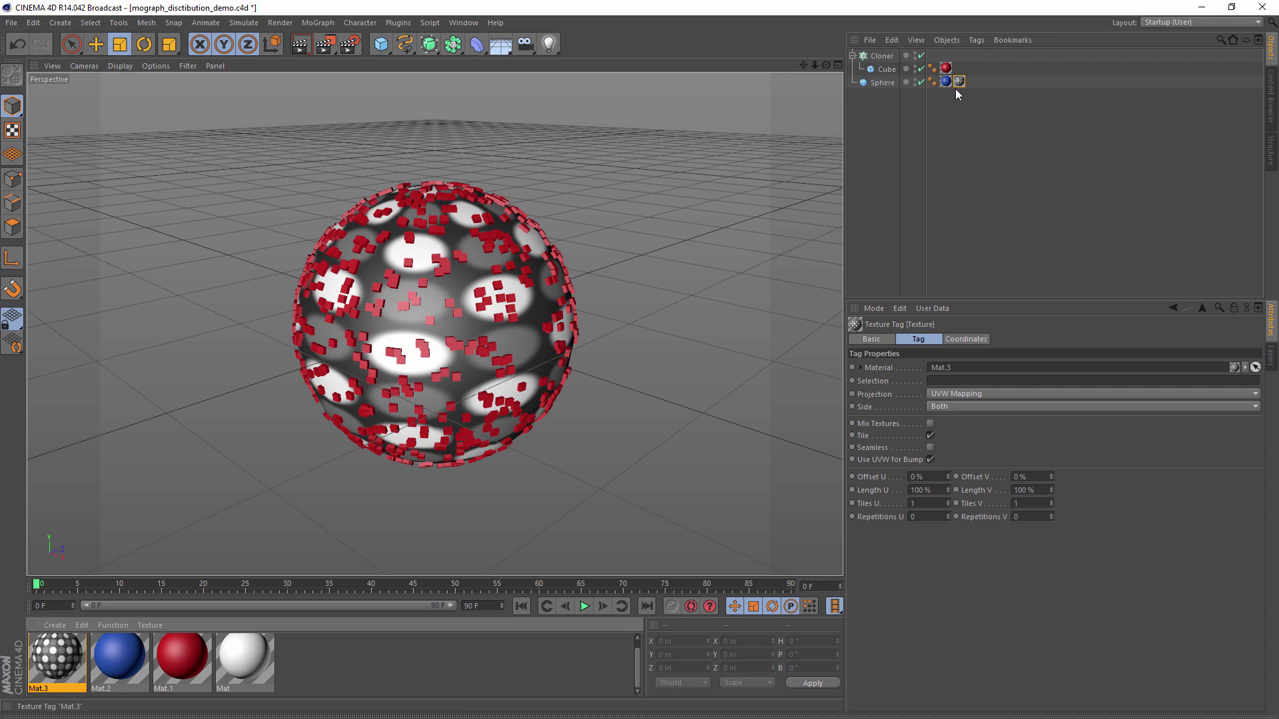
click(38, 654)
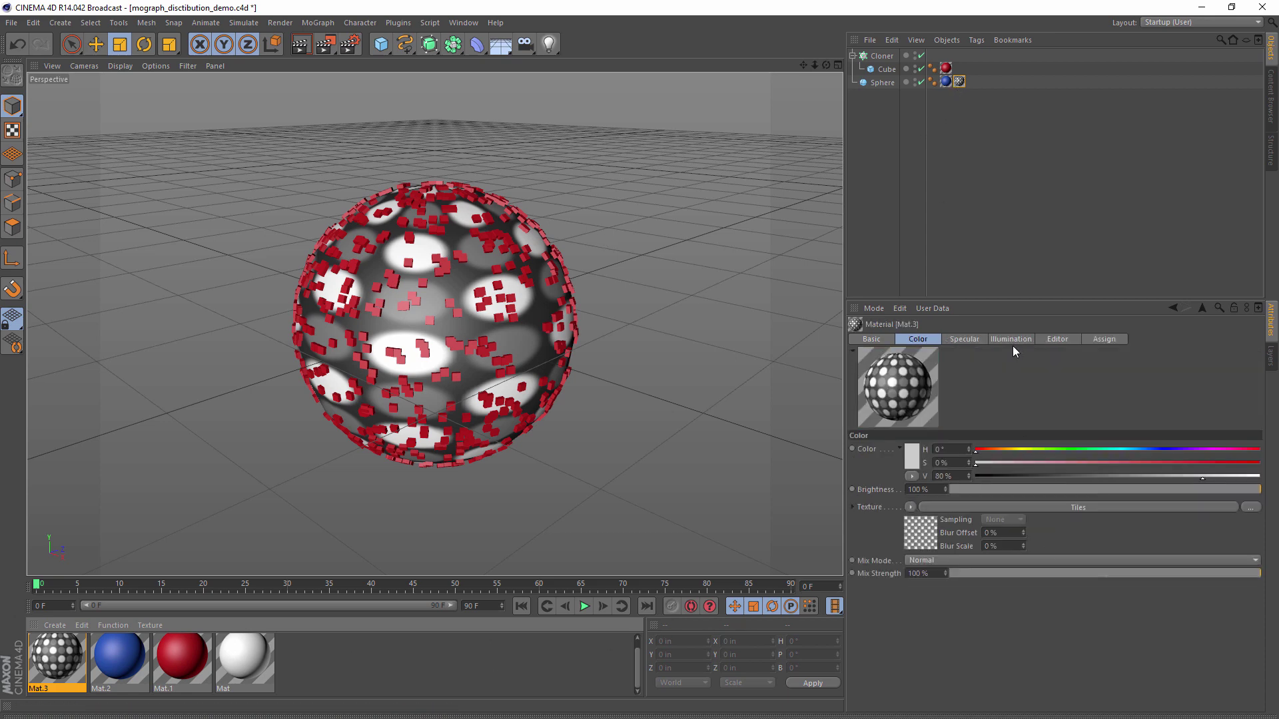
click(921, 546)
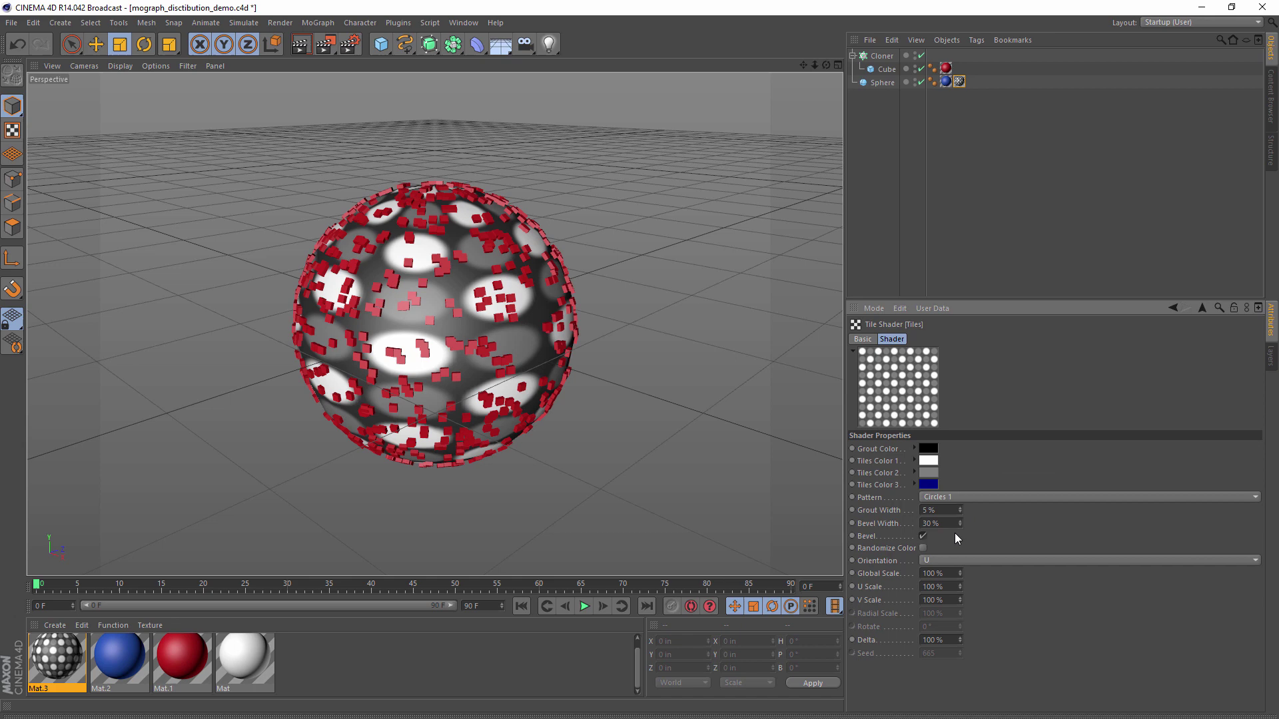
drag(959, 574, 961, 568)
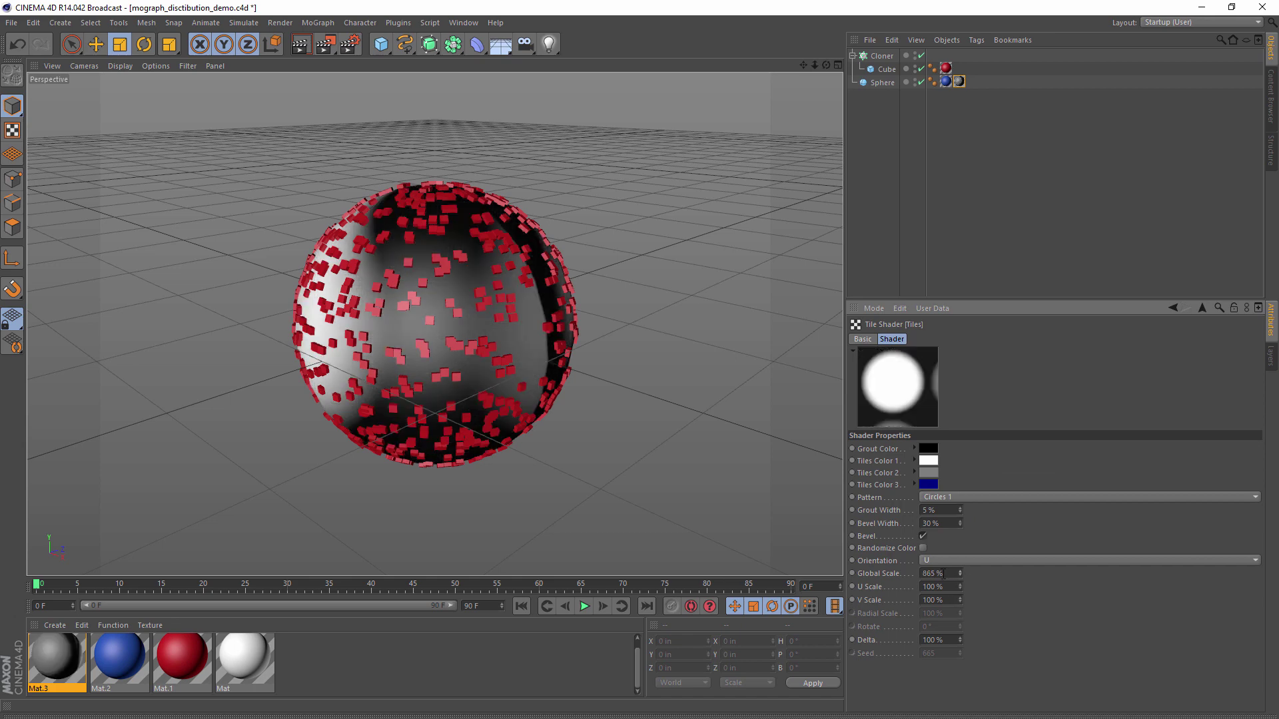
click(941, 572)
text(200)
key(Return)
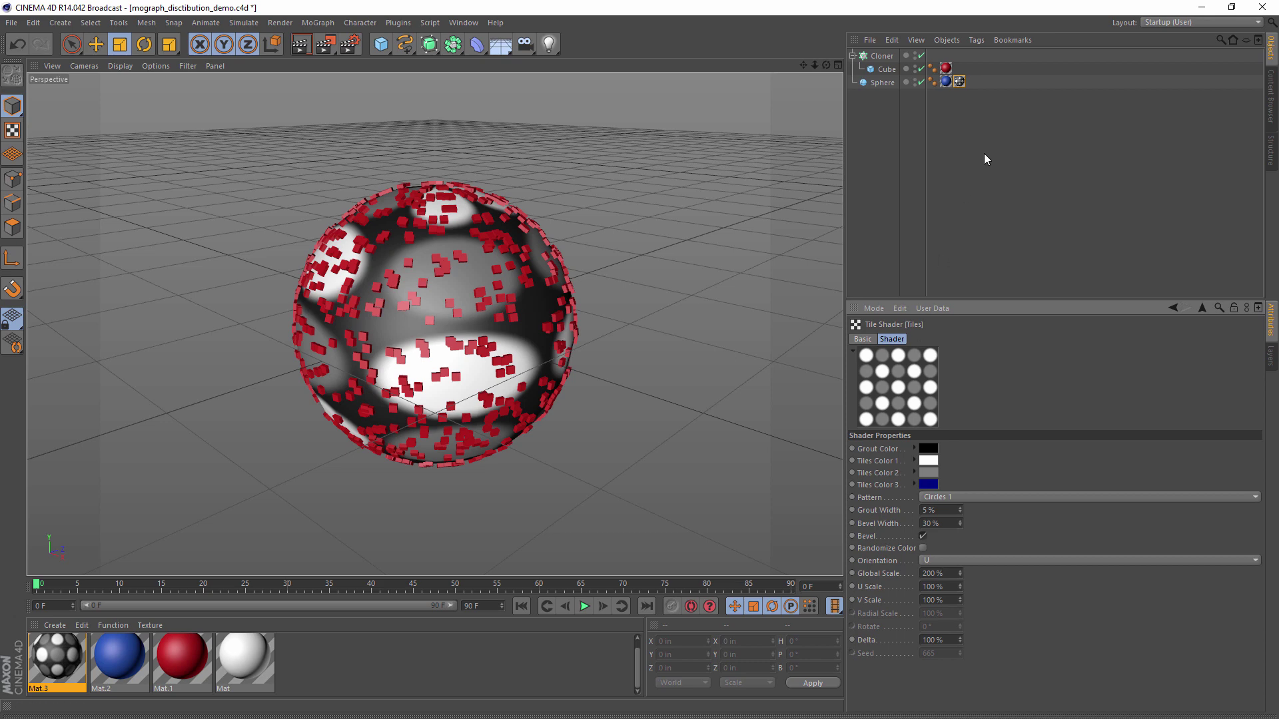
Add a MoGraph Shader effector to the Cloner and reselect the Cloner
click(879, 56)
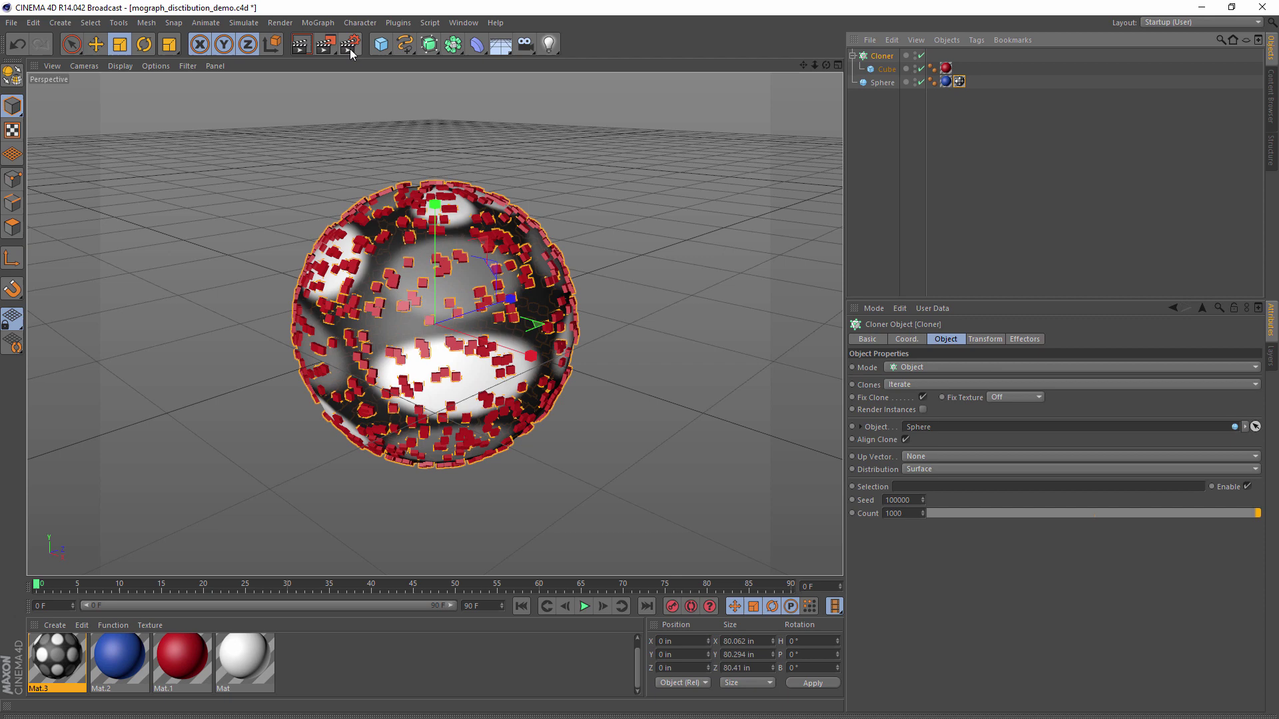
click(318, 23)
mouse_move(373, 42)
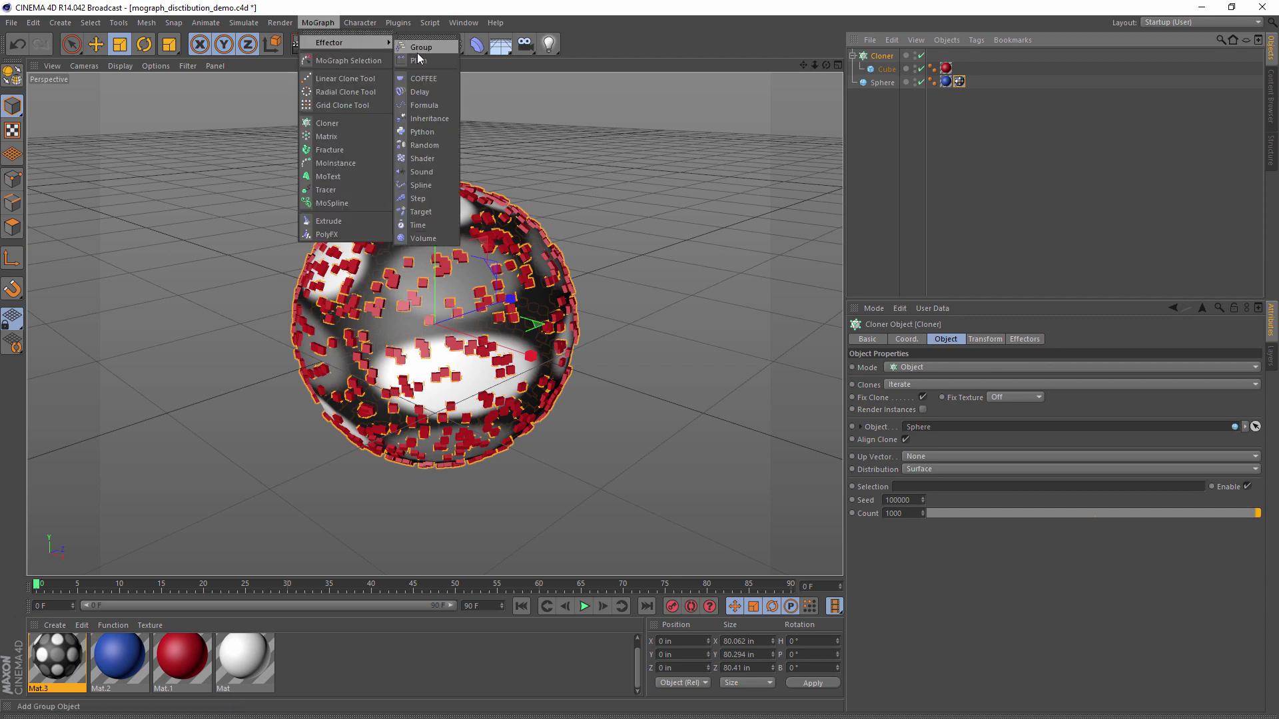
click(433, 161)
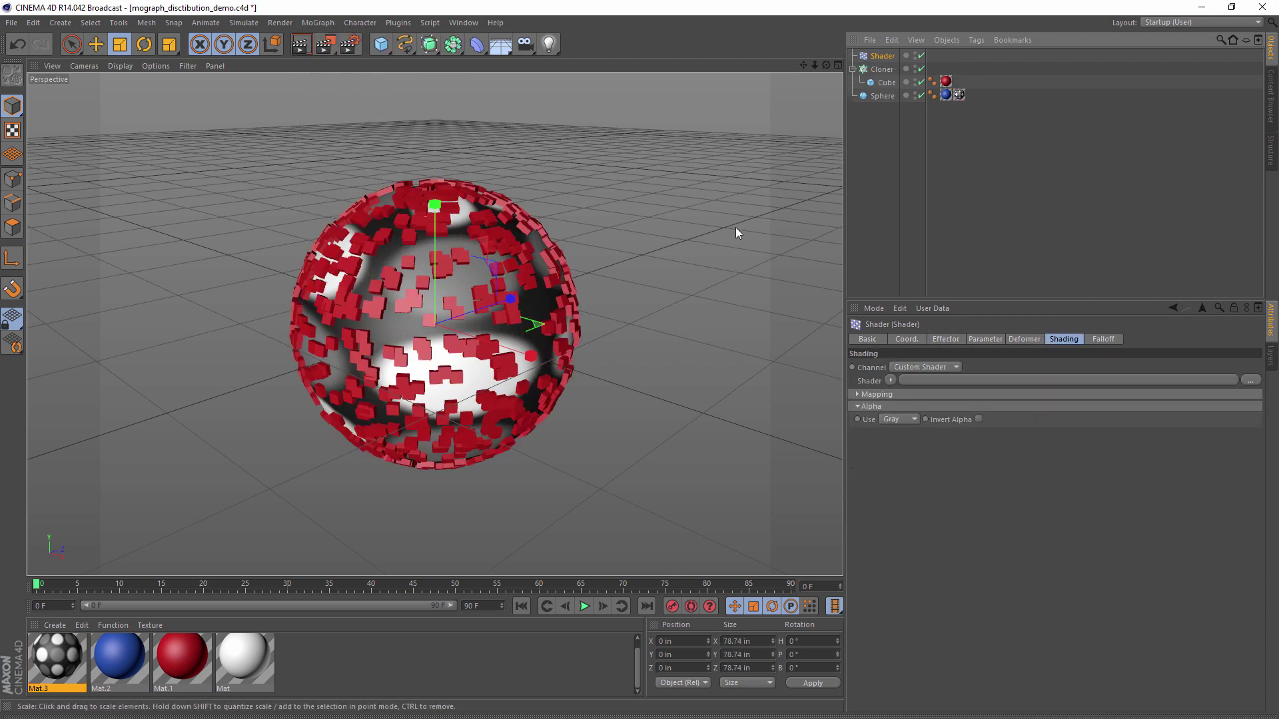
click(881, 70)
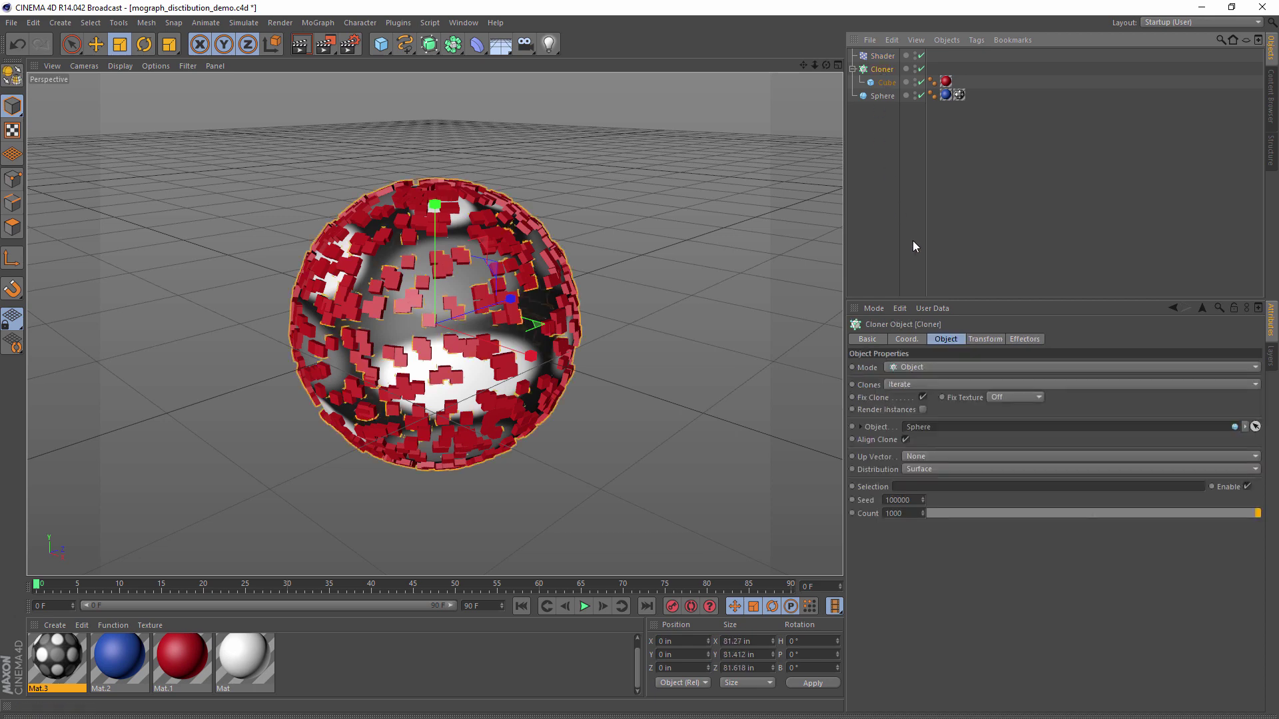
Set the Shader effector's shading channel to Color and link the sphere's circle-pattern texture tag to it
click(1025, 340)
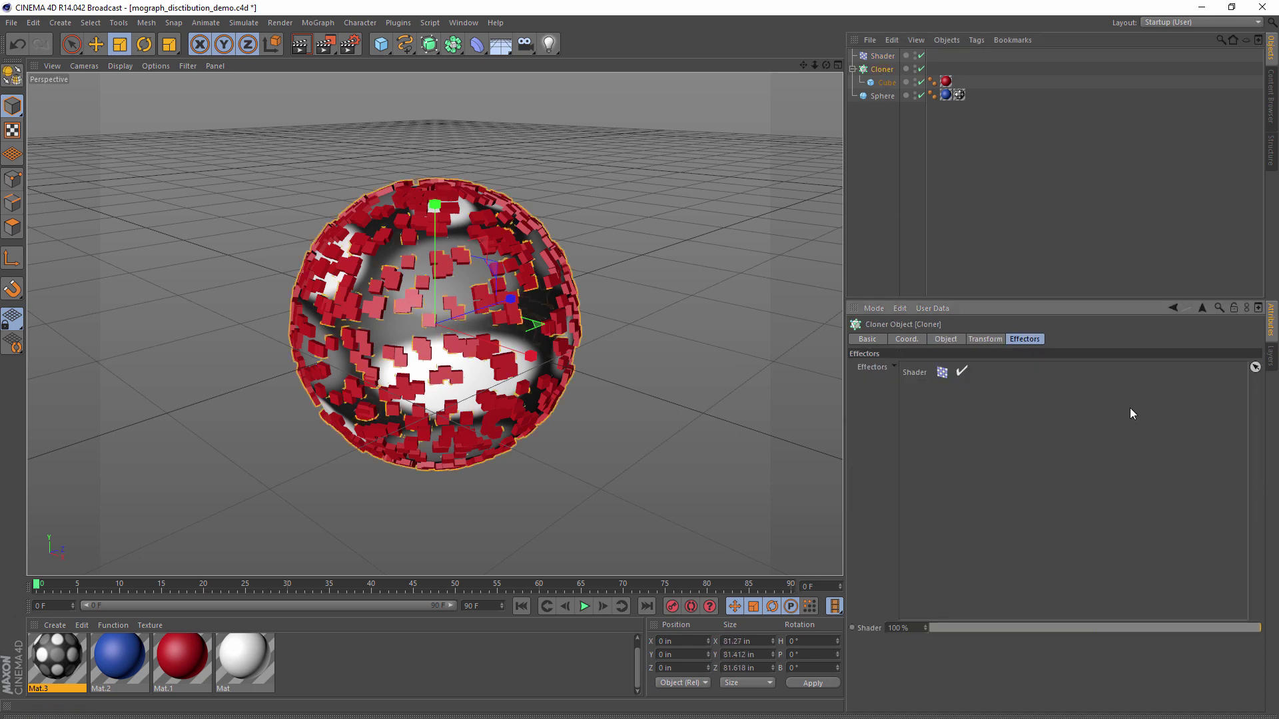
click(880, 55)
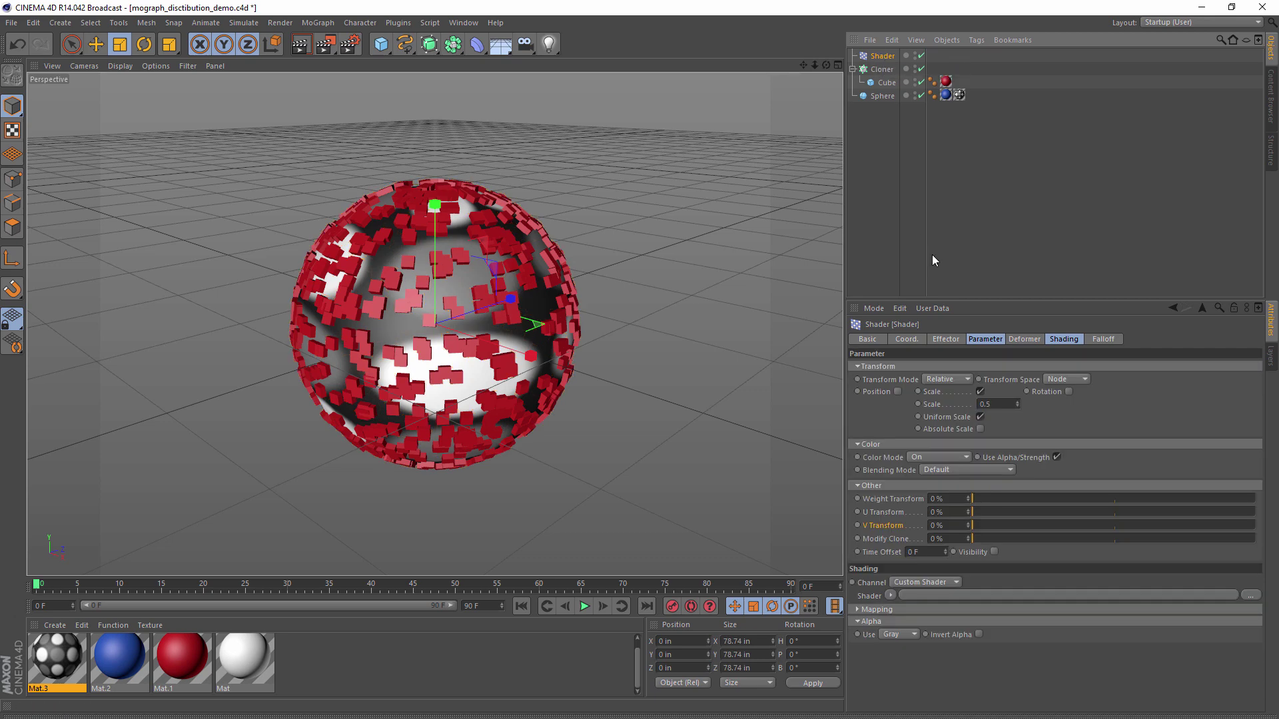
click(1026, 338)
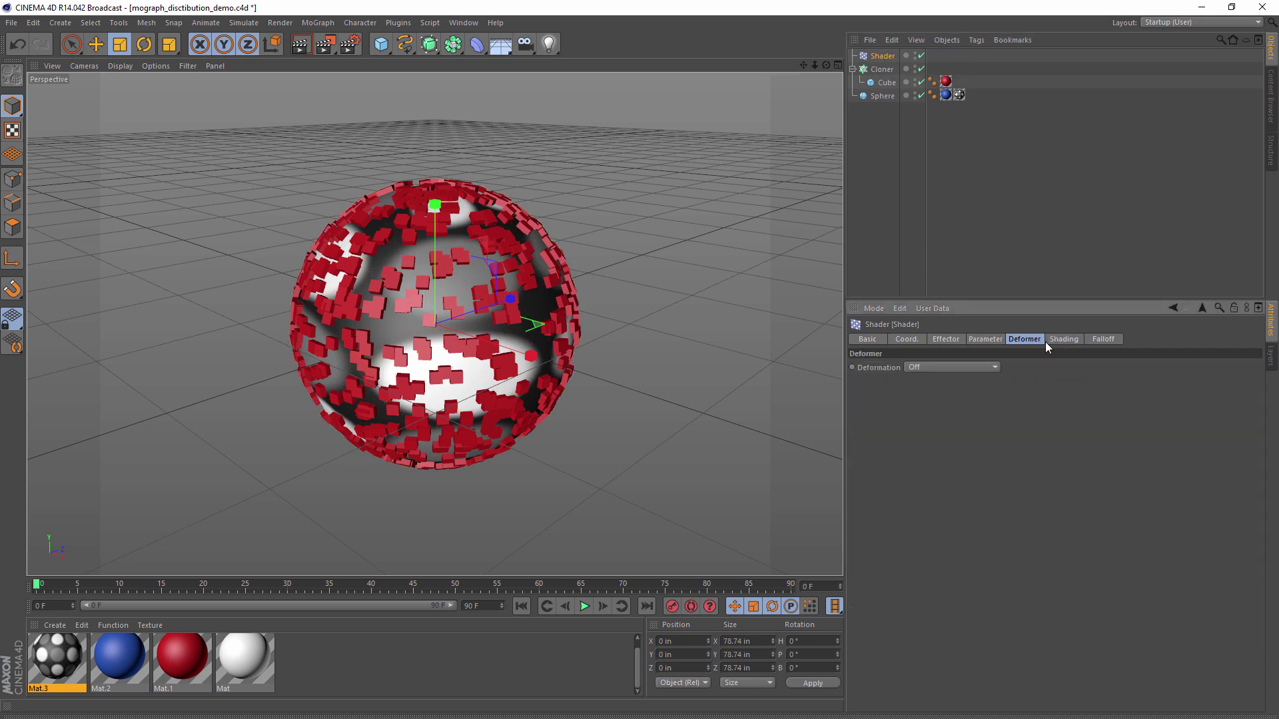
click(1064, 340)
click(995, 341)
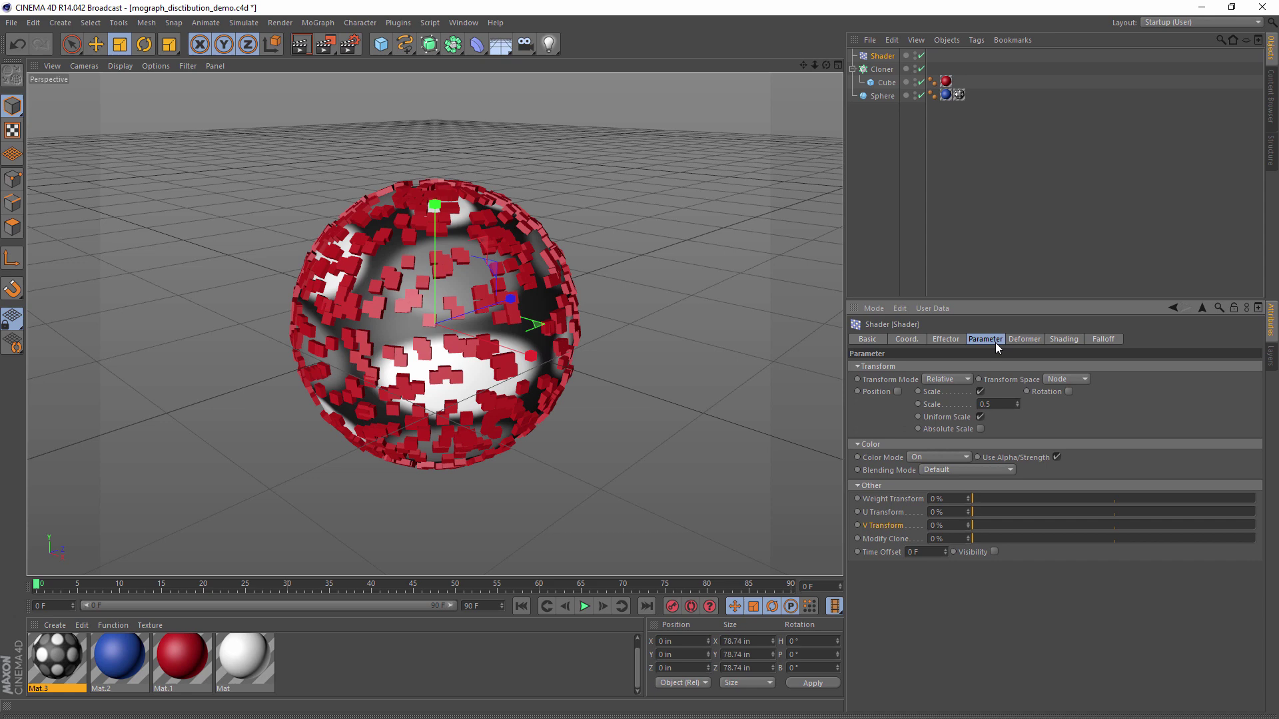
click(1071, 339)
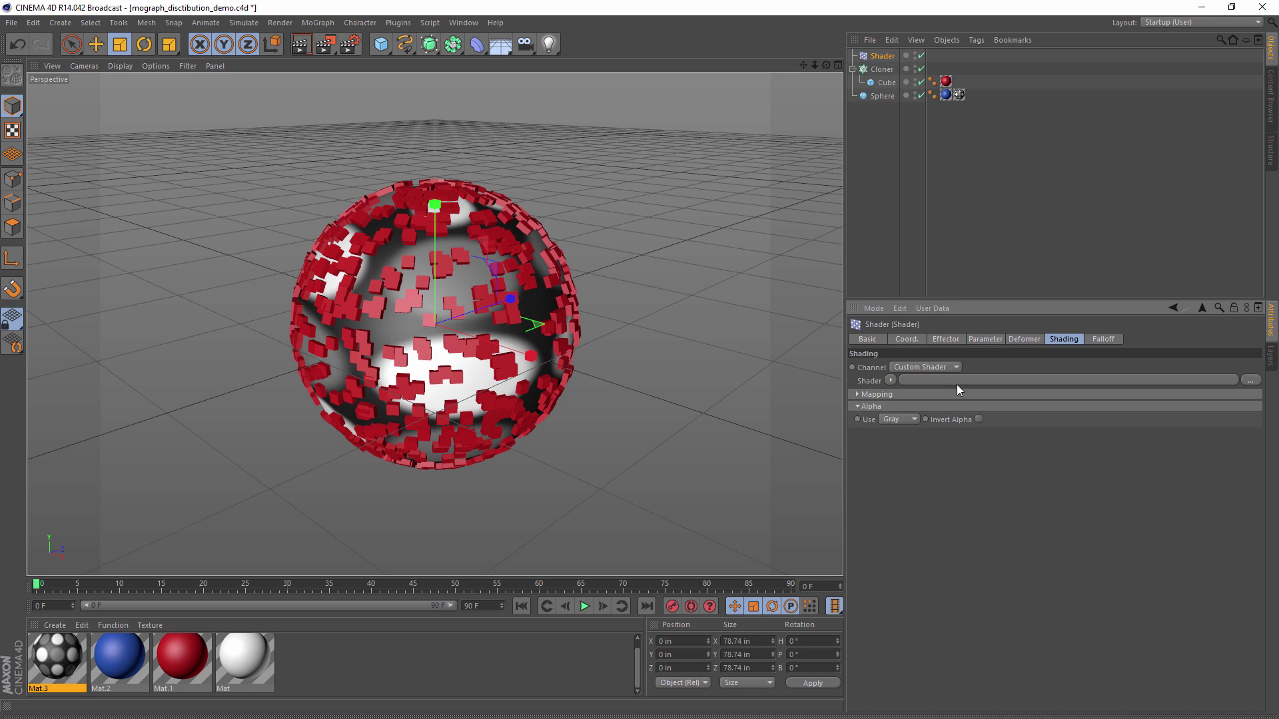
click(957, 367)
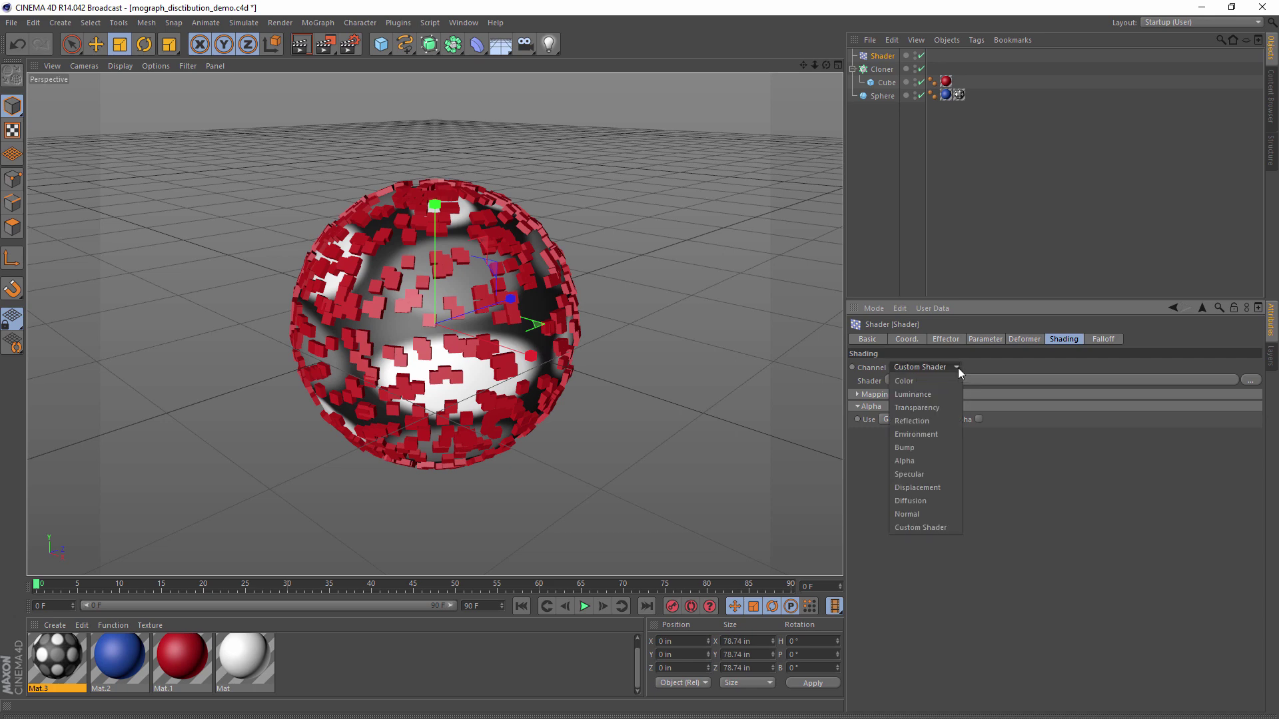
click(945, 381)
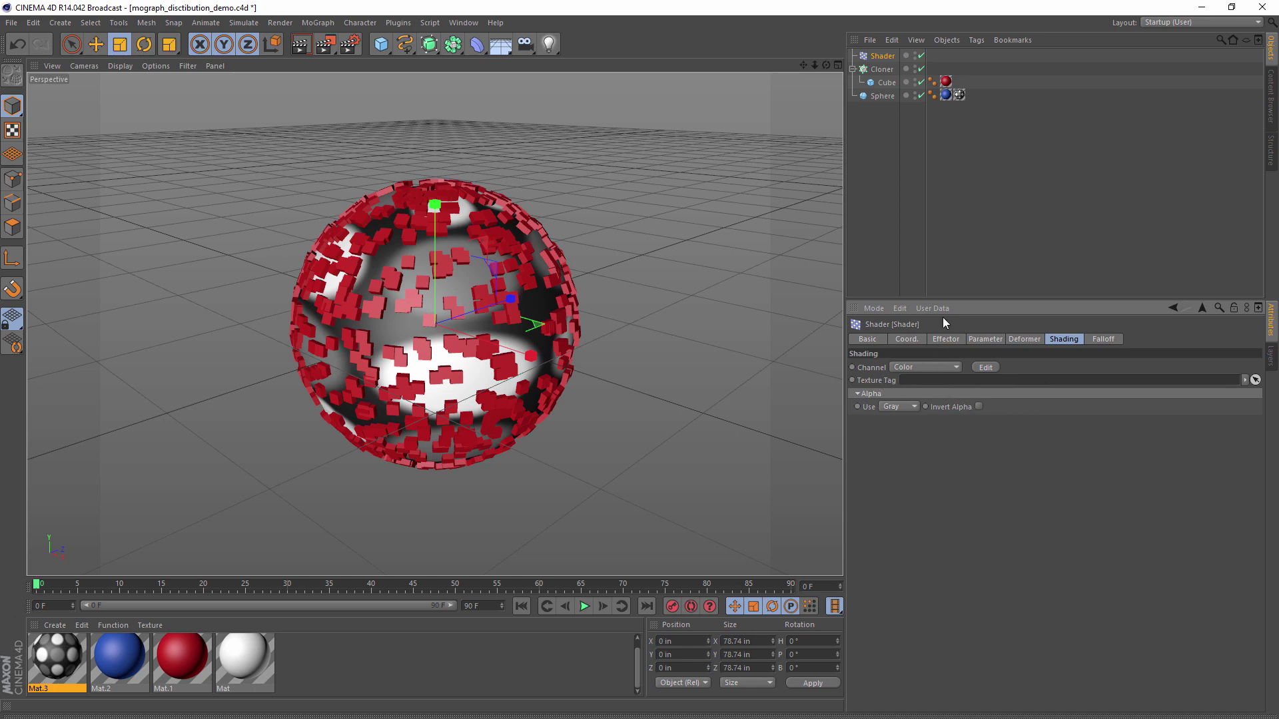
drag(959, 95, 928, 385)
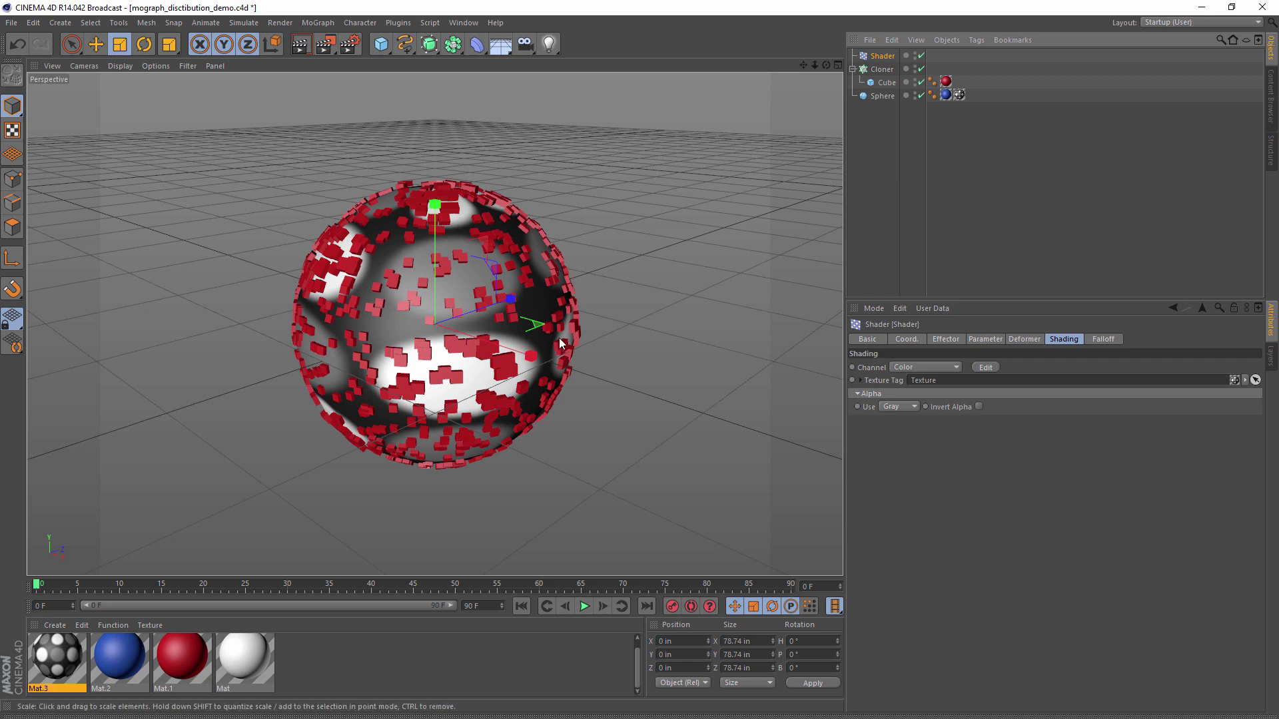
Try controlling the clones with the Shader effector's Visibility option while Scale is off, and restore both settings
click(995, 340)
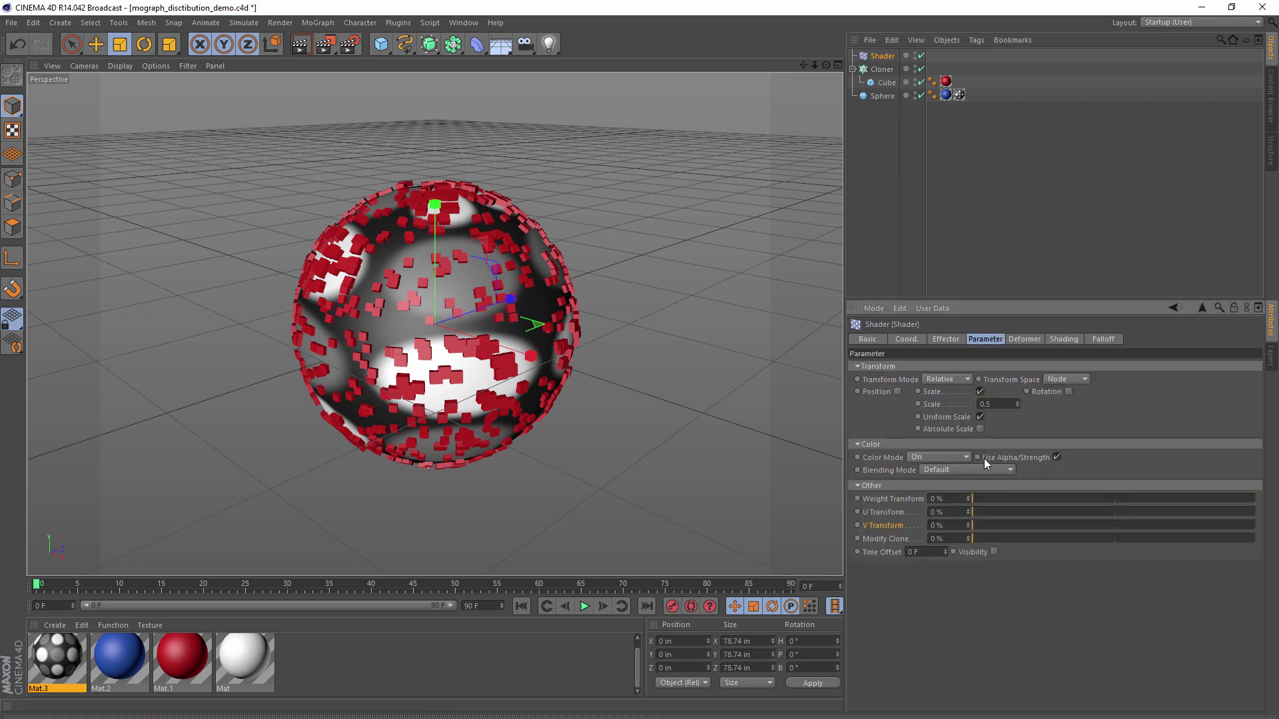
click(980, 392)
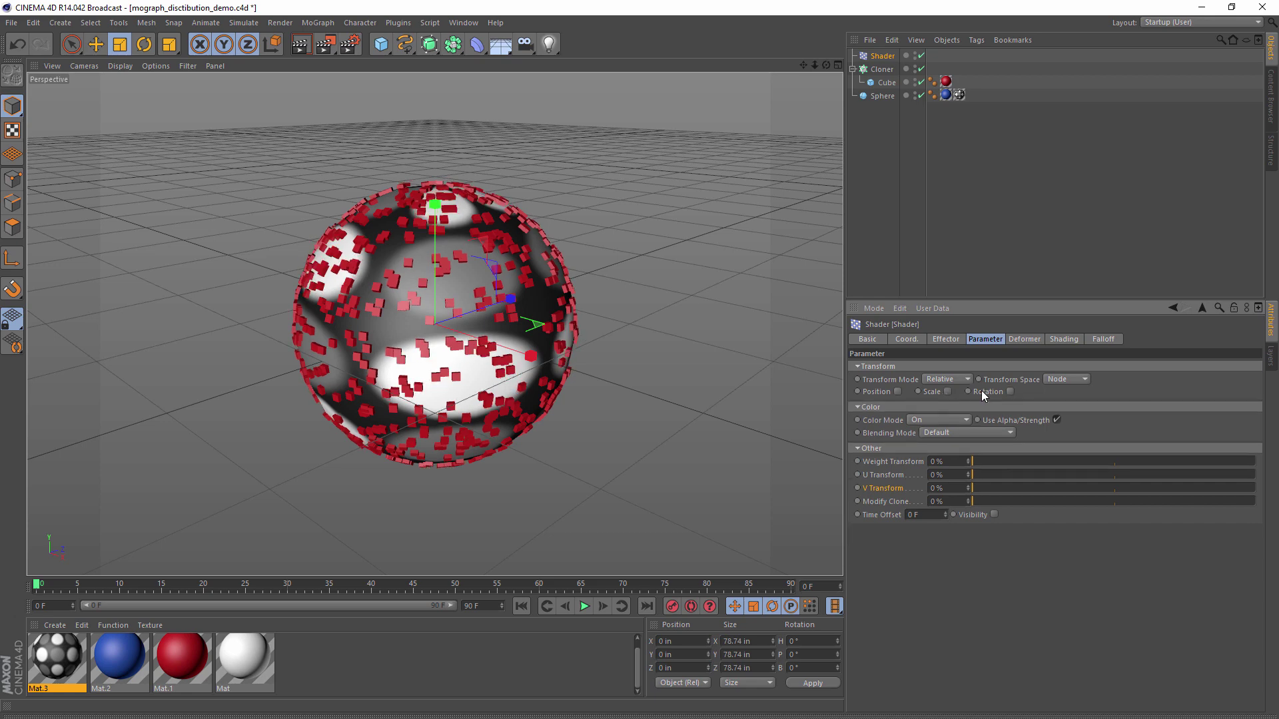
click(947, 391)
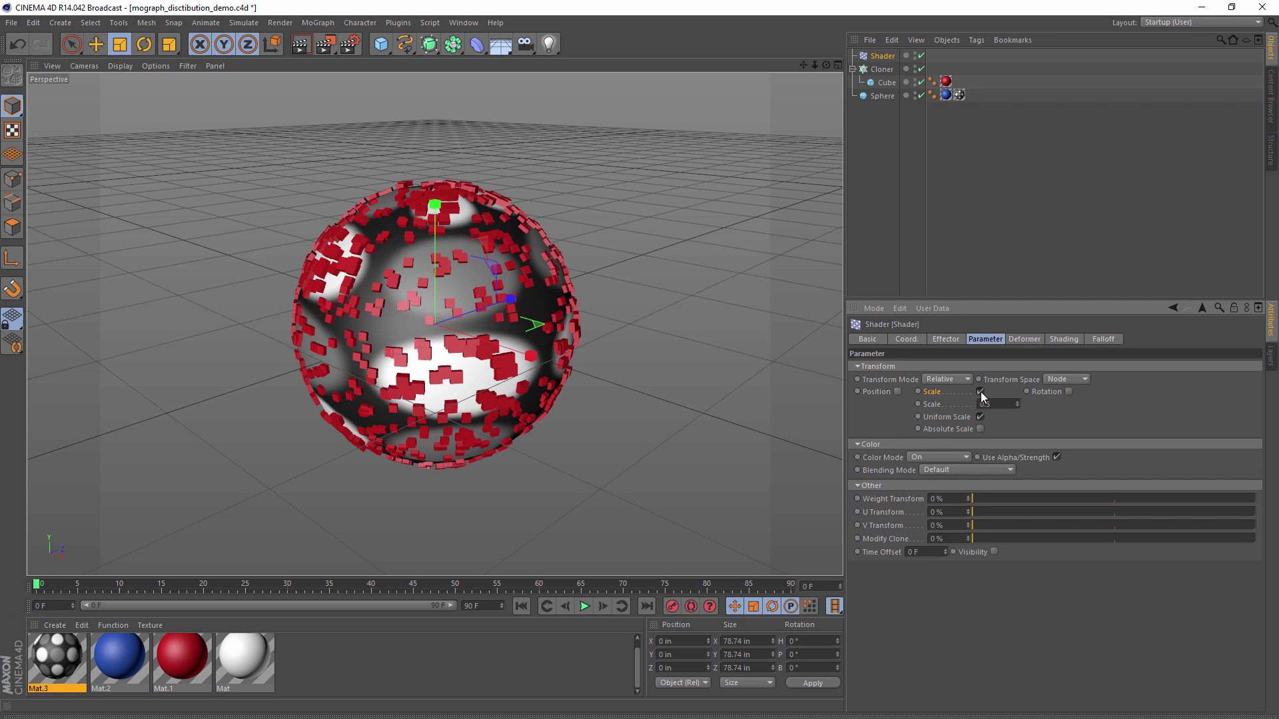
click(980, 391)
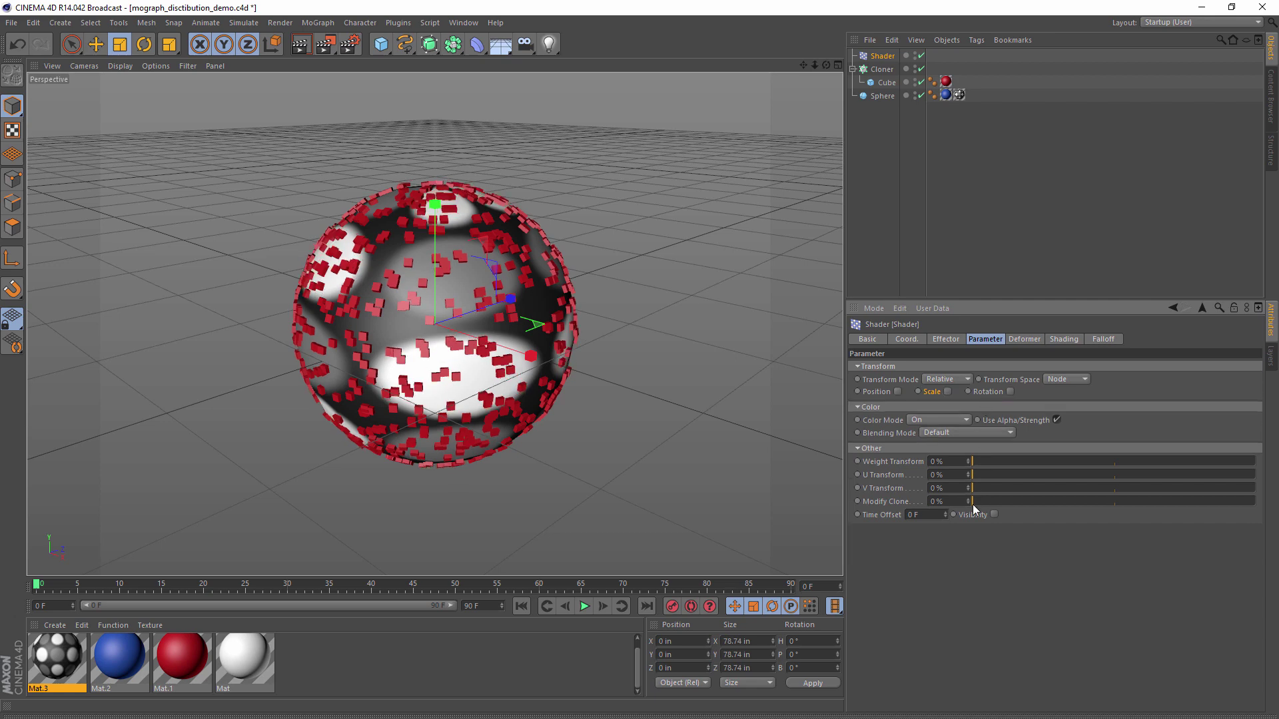
click(994, 514)
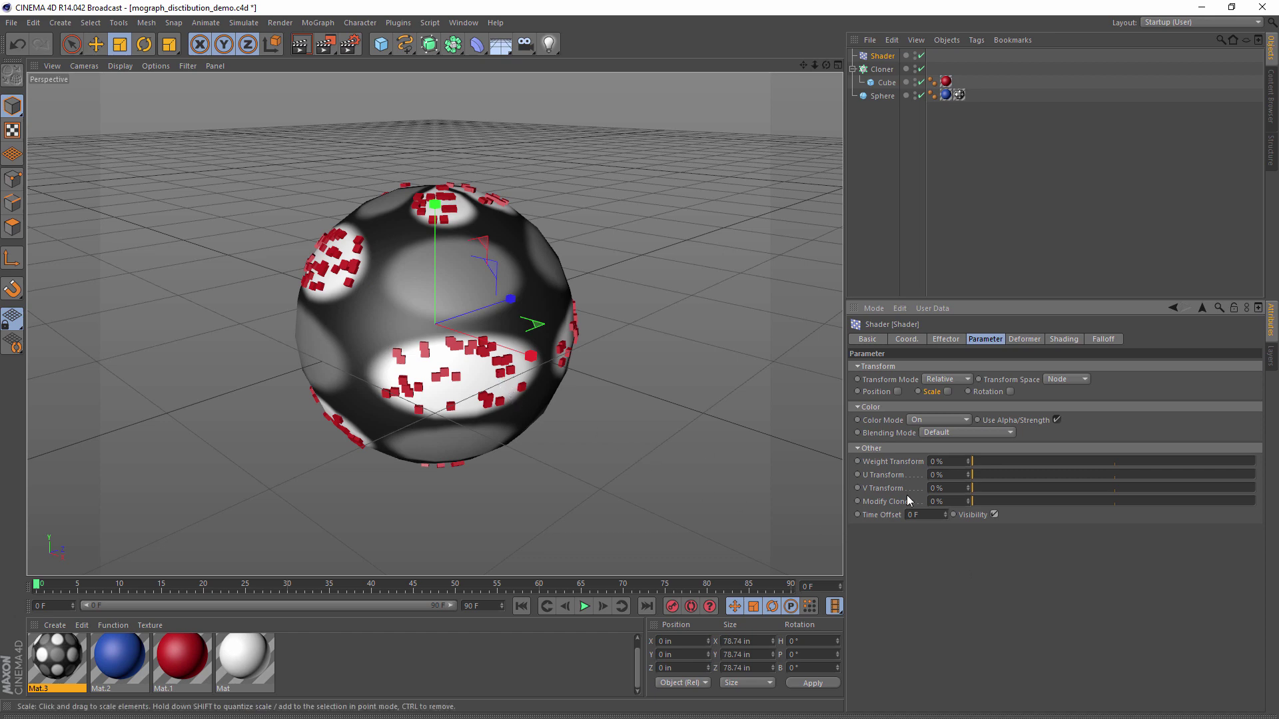
click(993, 514)
click(947, 392)
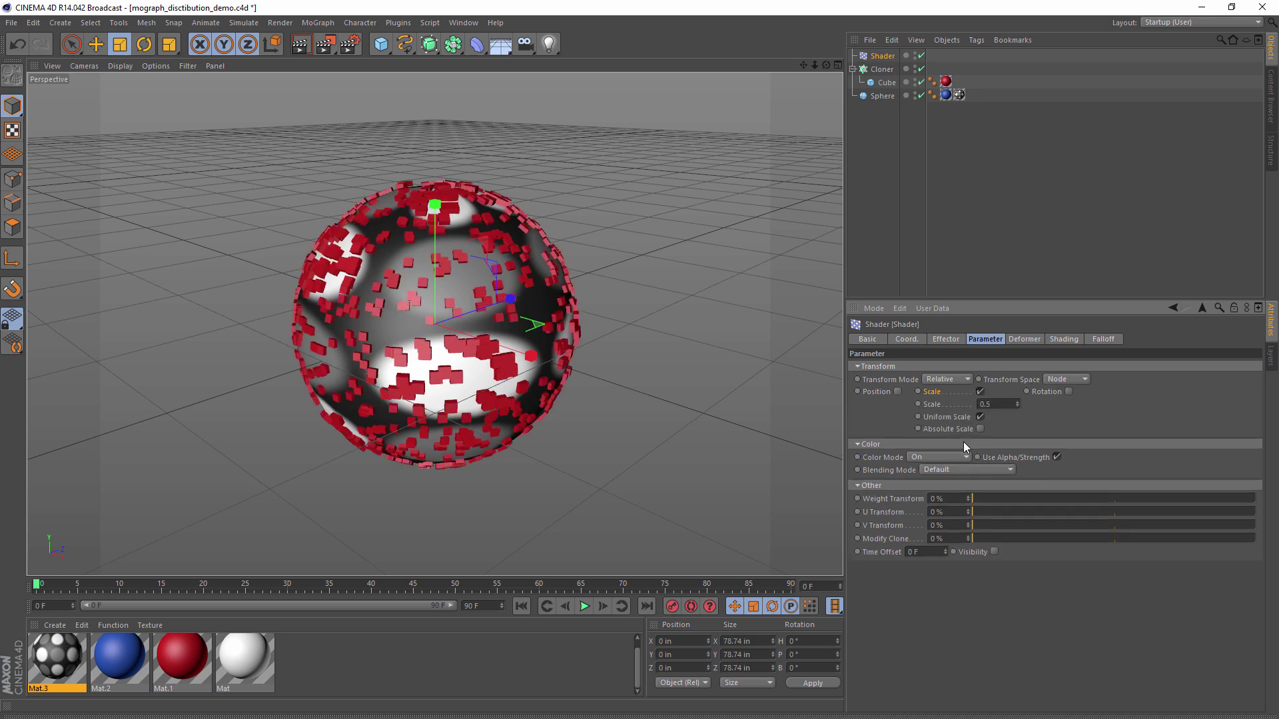
Set the Shader effector's uniform scale to -1 and enable Invert Alpha in its shading settings
click(1004, 400)
text(-1)
key(Return)
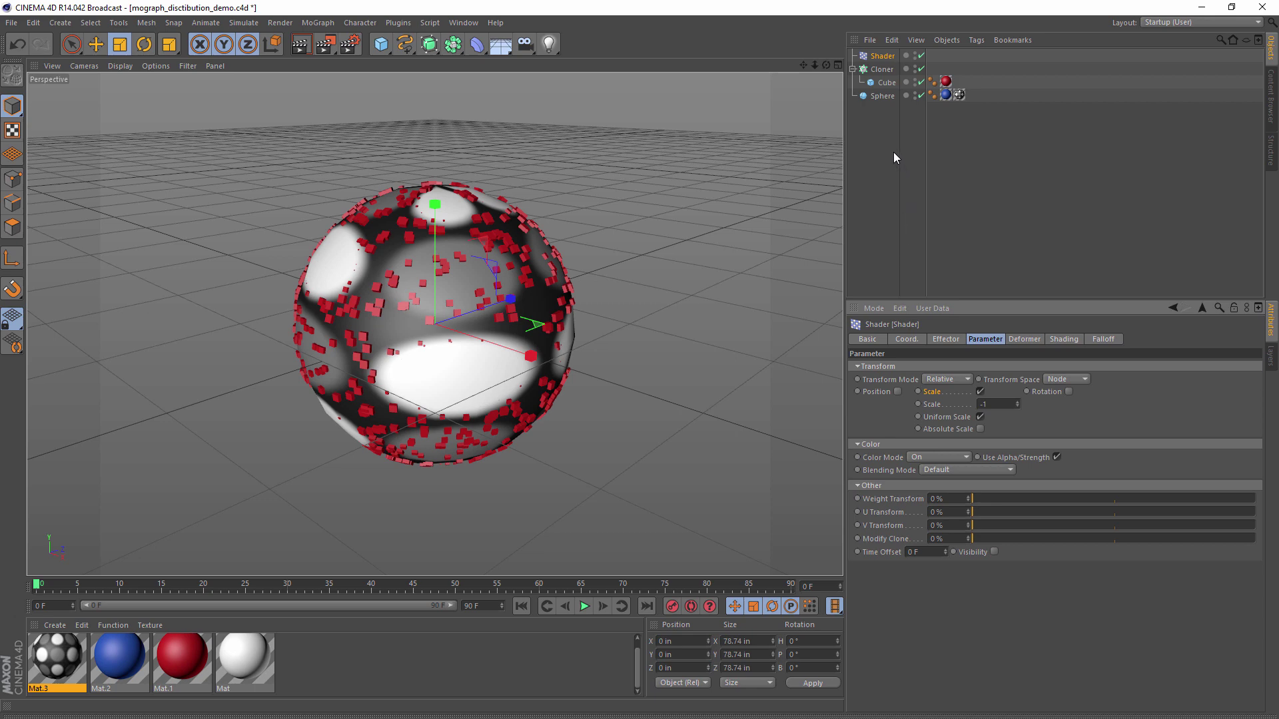
click(1059, 341)
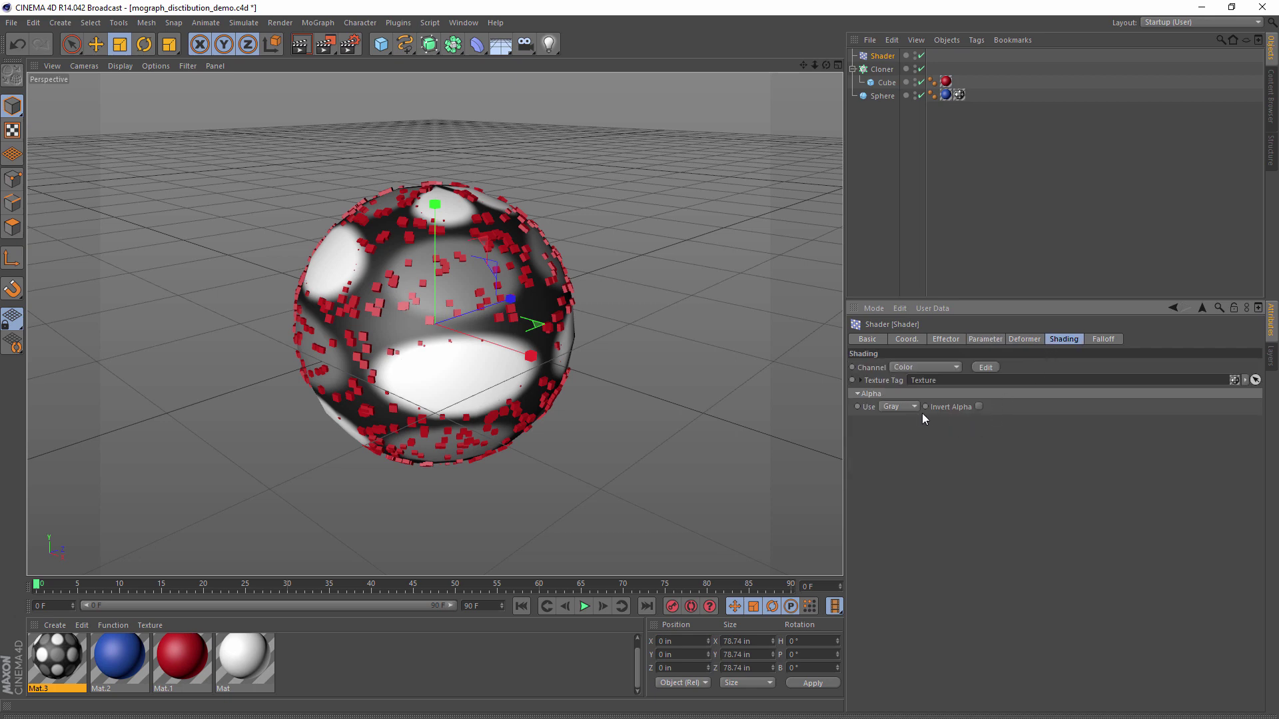
click(979, 406)
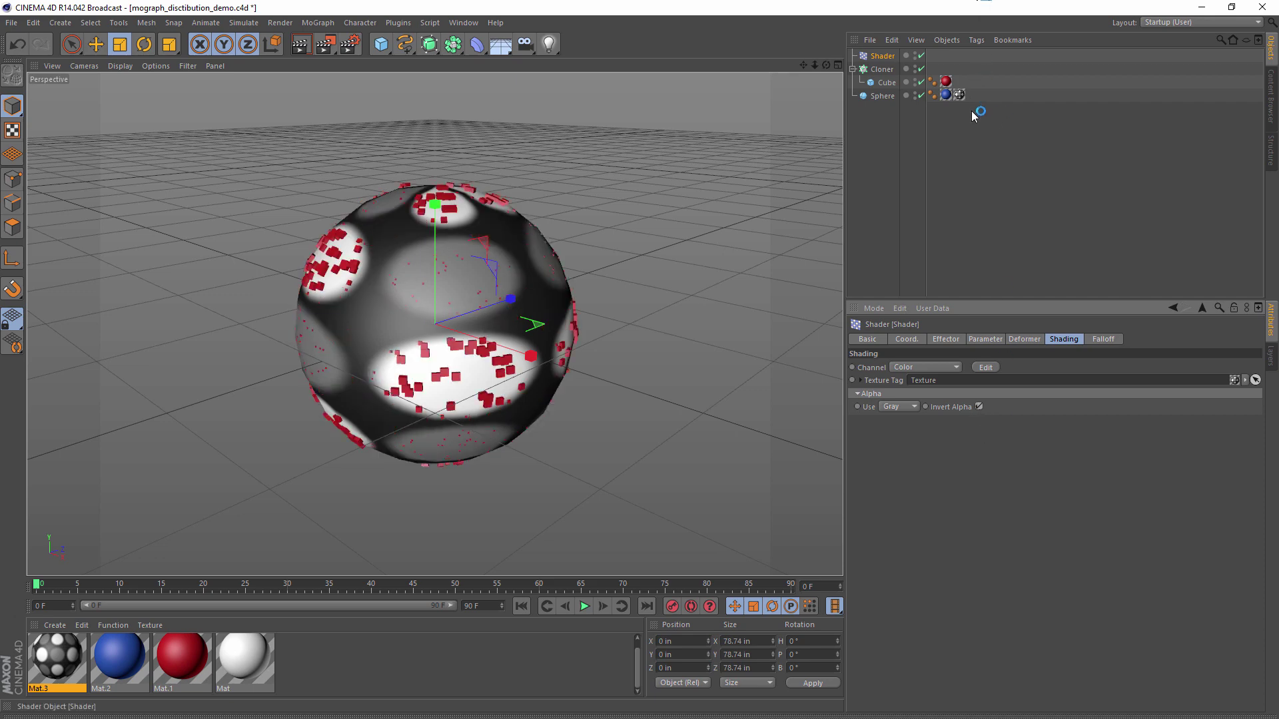
Stretch the circle-pattern texture tag's Length U to about 144% and switch to the mograph_distribution_screencast.c4d scene
click(959, 95)
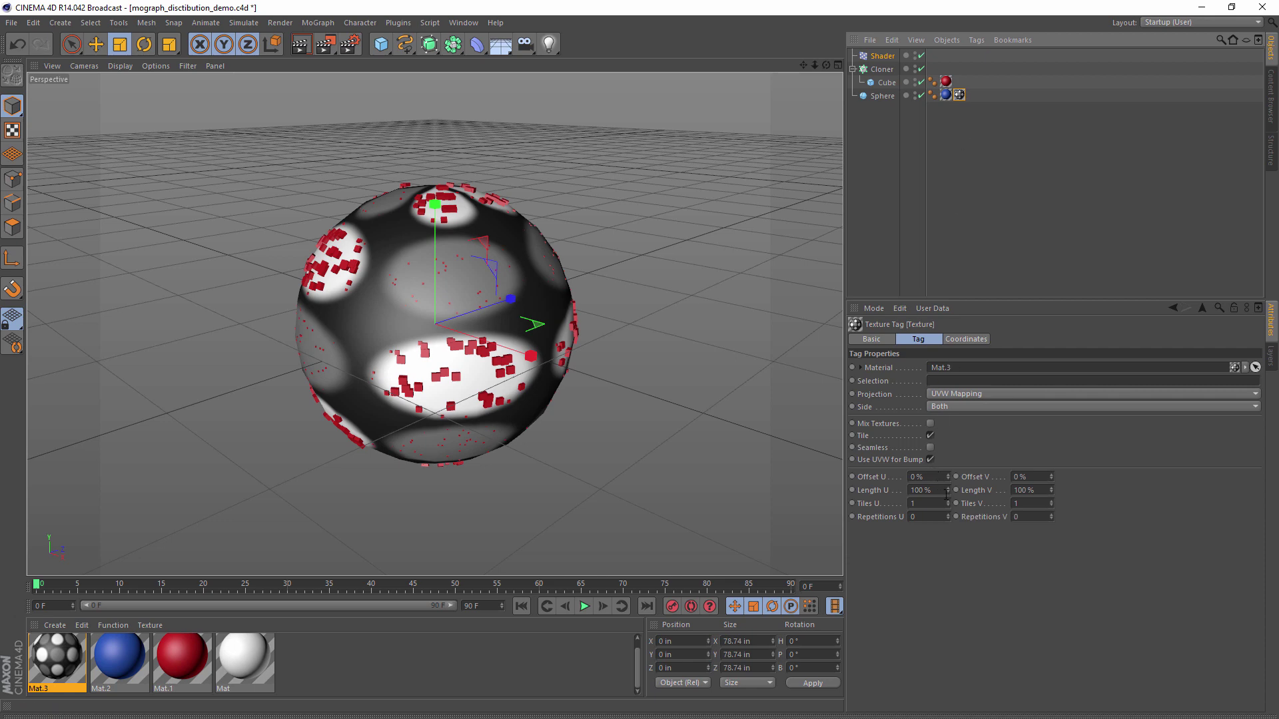
drag(946, 490, 946, 467)
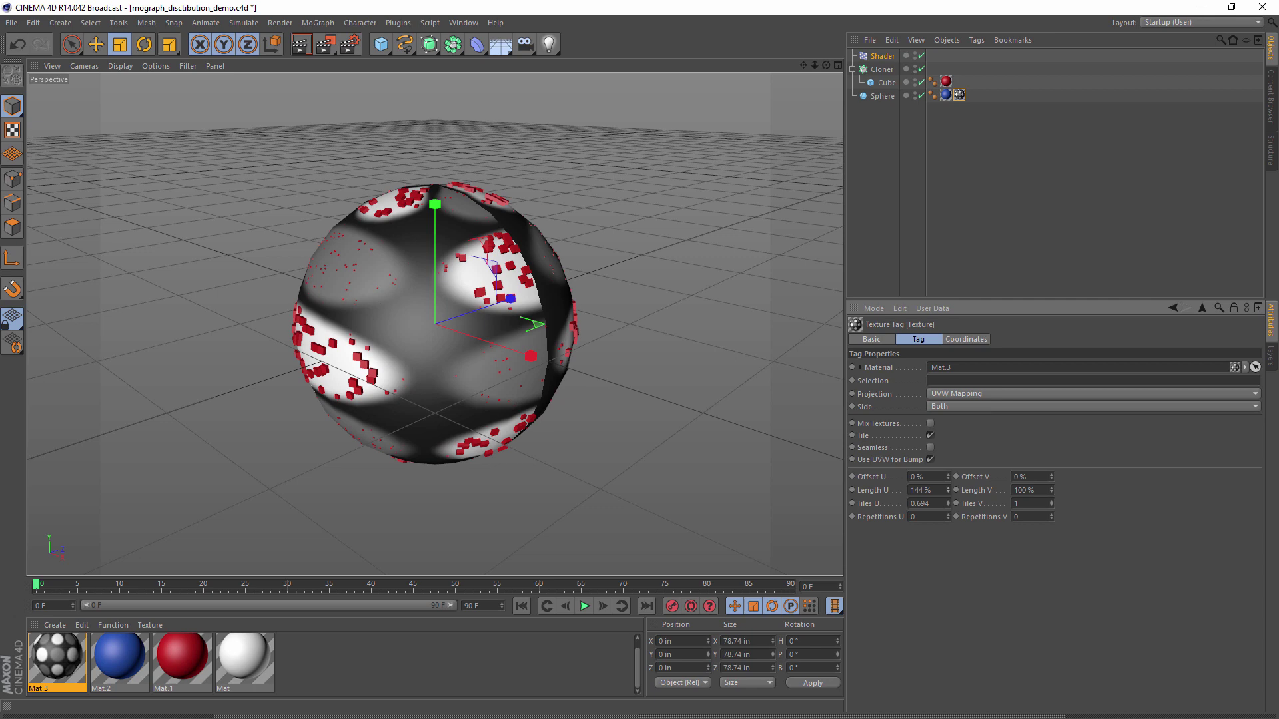
key(v)
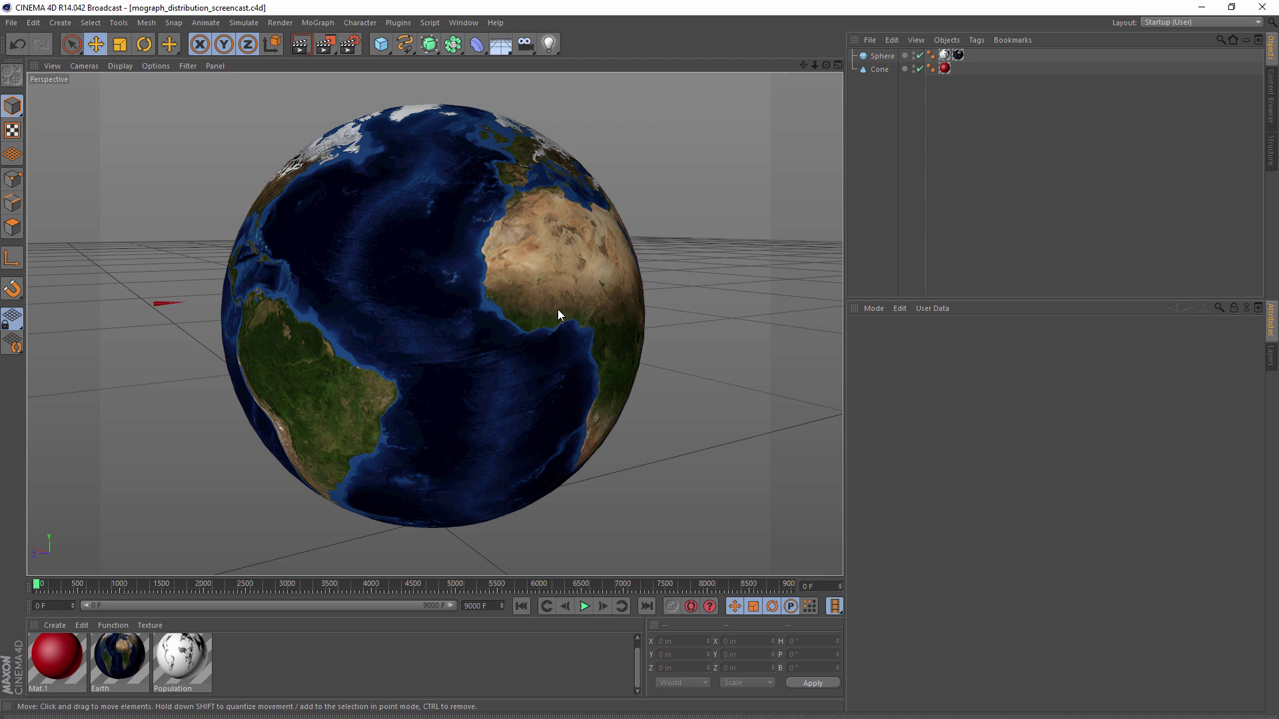
Play the rotating globe animation, check the cone, and place the sphere's Population texture tag after the Earth tag
click(584, 606)
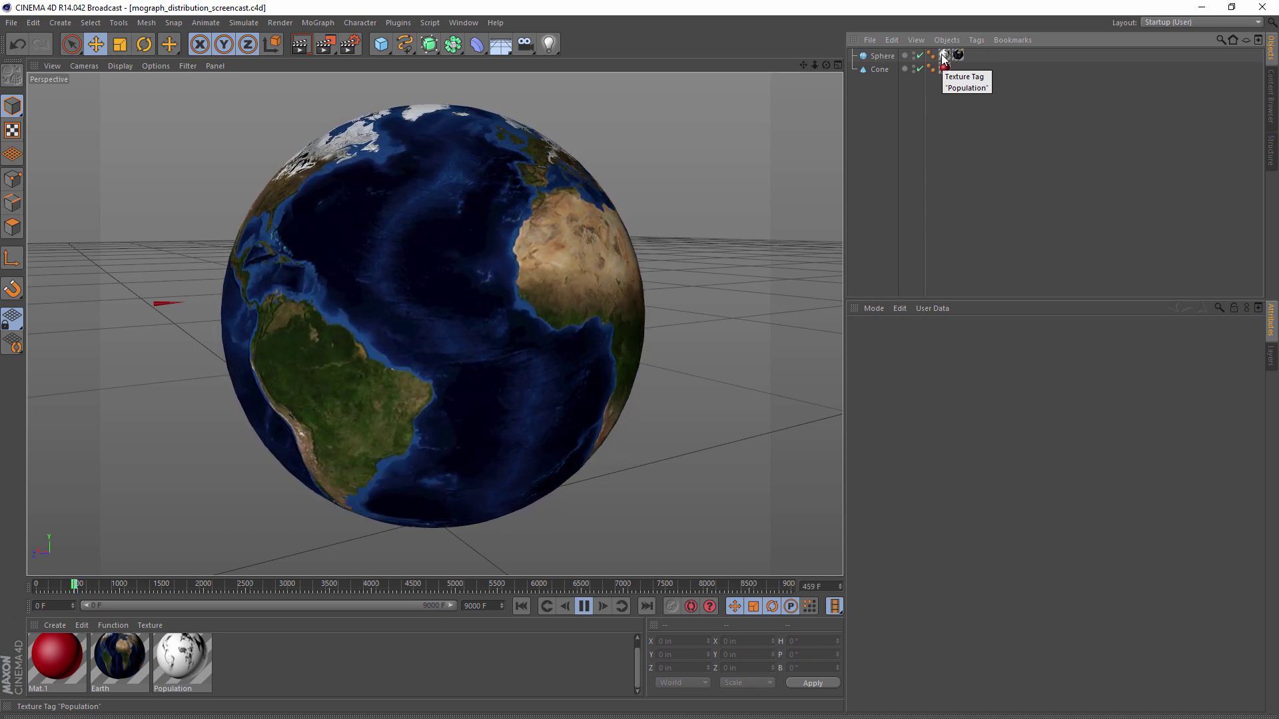
click(159, 306)
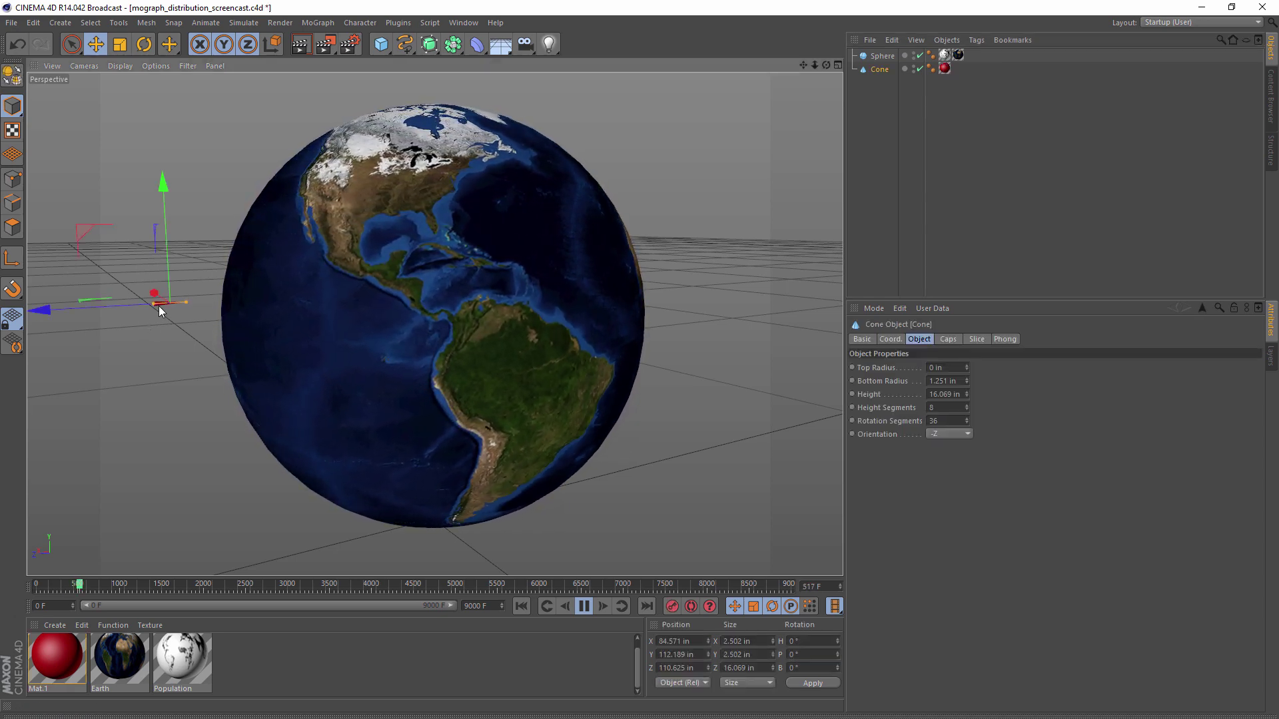
click(1073, 172)
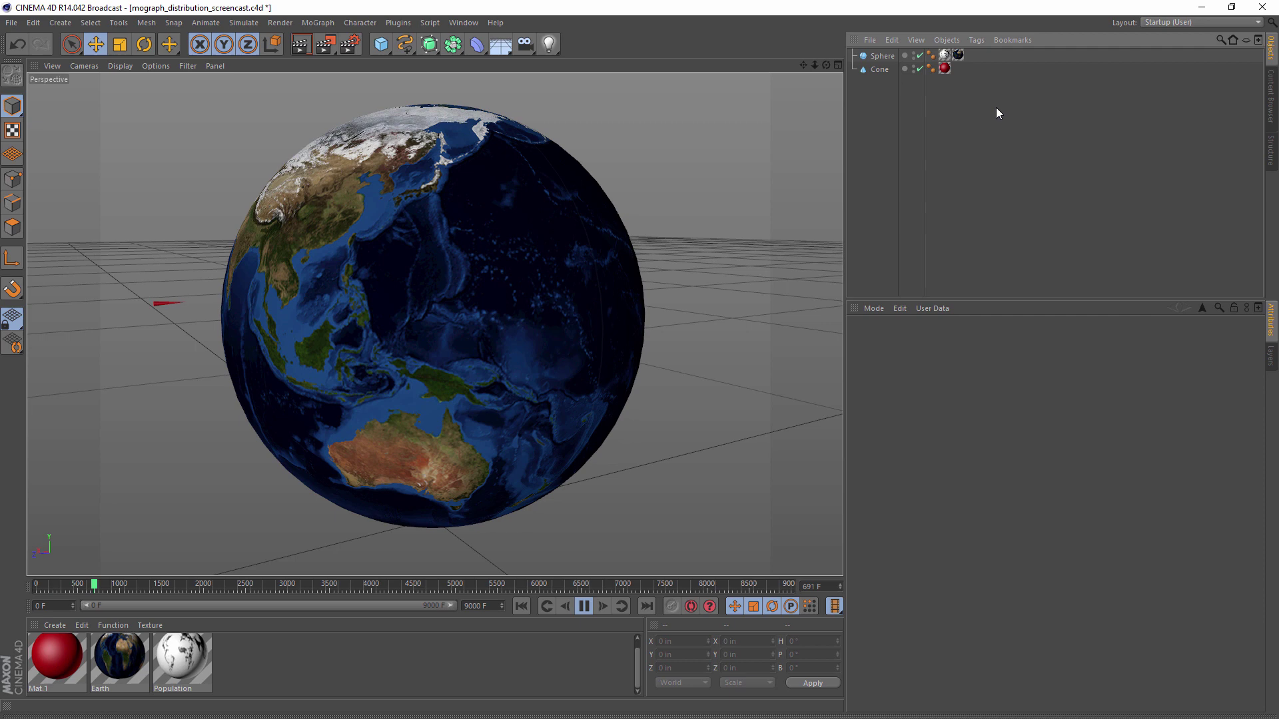
drag(945, 55, 984, 53)
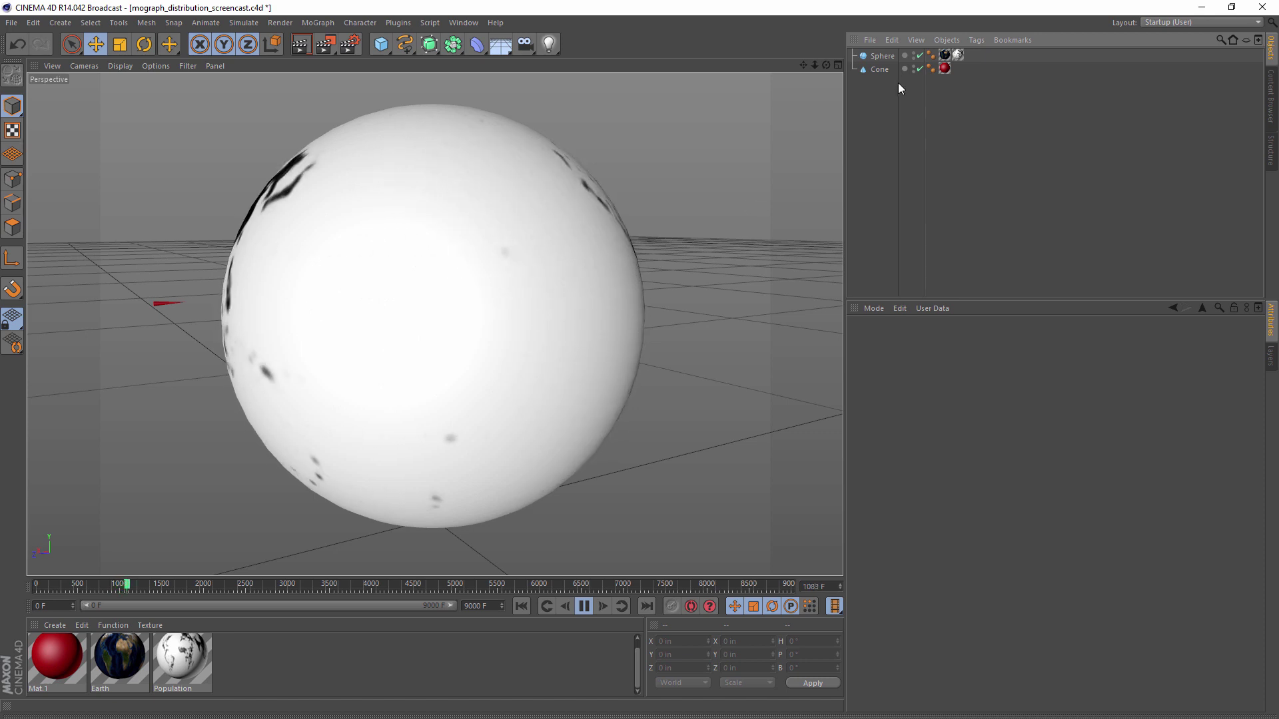
Add a MoGraph Cloner to the globe scene and make the cone its child
click(883, 59)
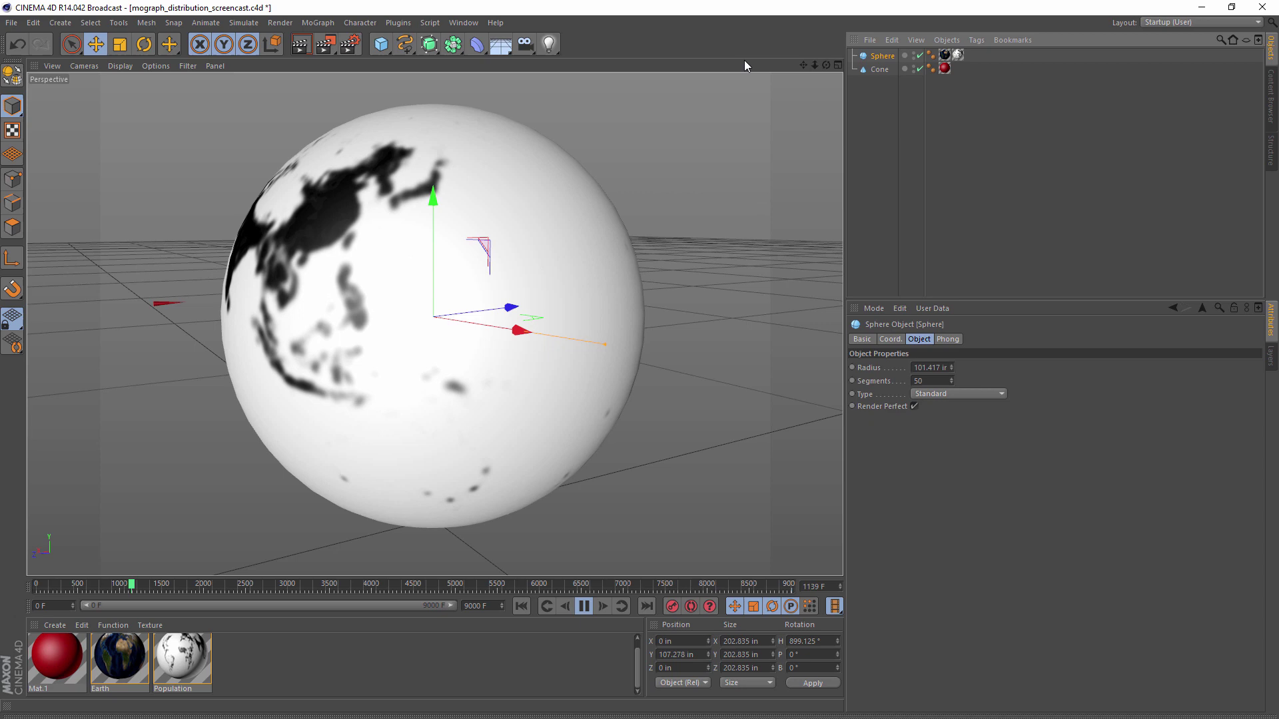
click(319, 23)
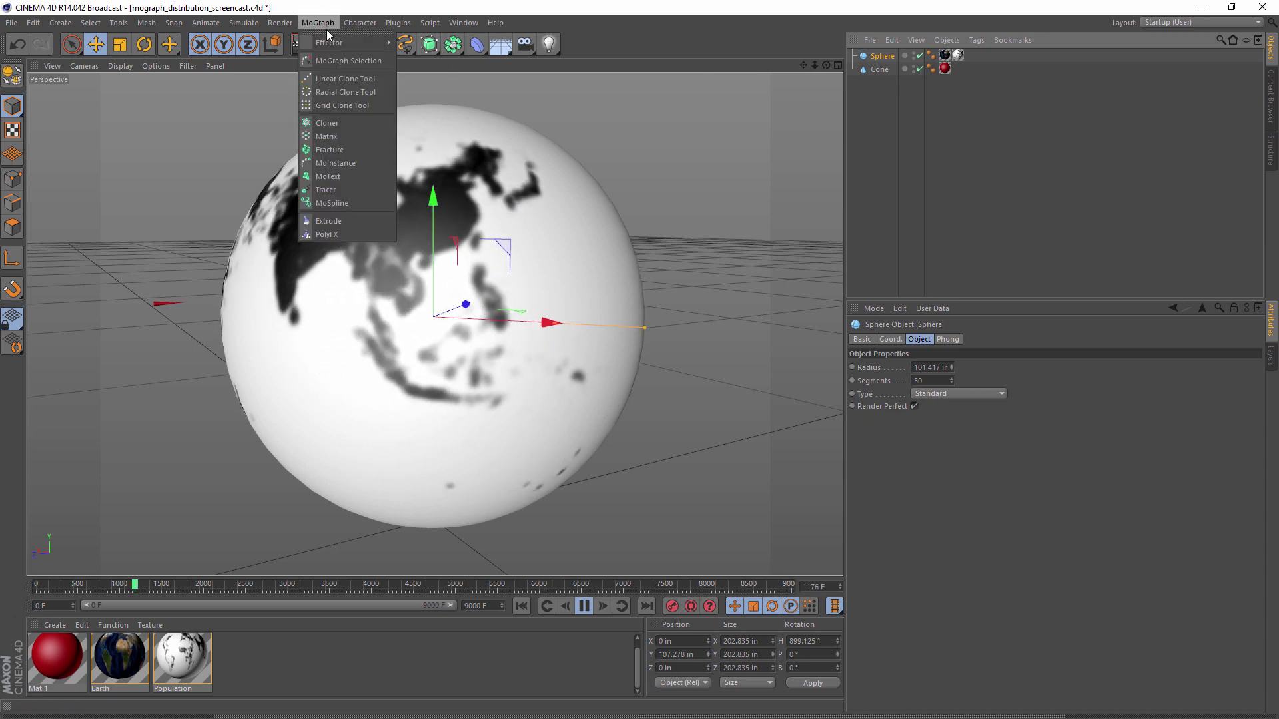
click(340, 124)
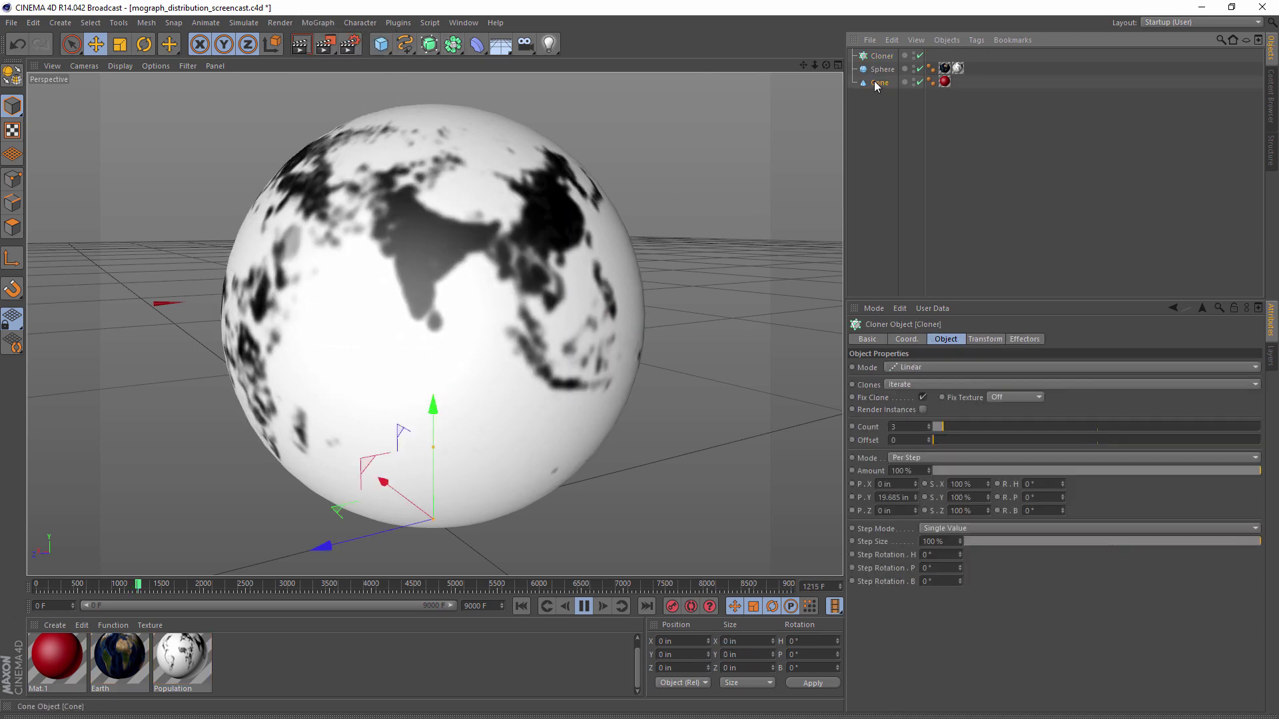
drag(889, 59, 886, 57)
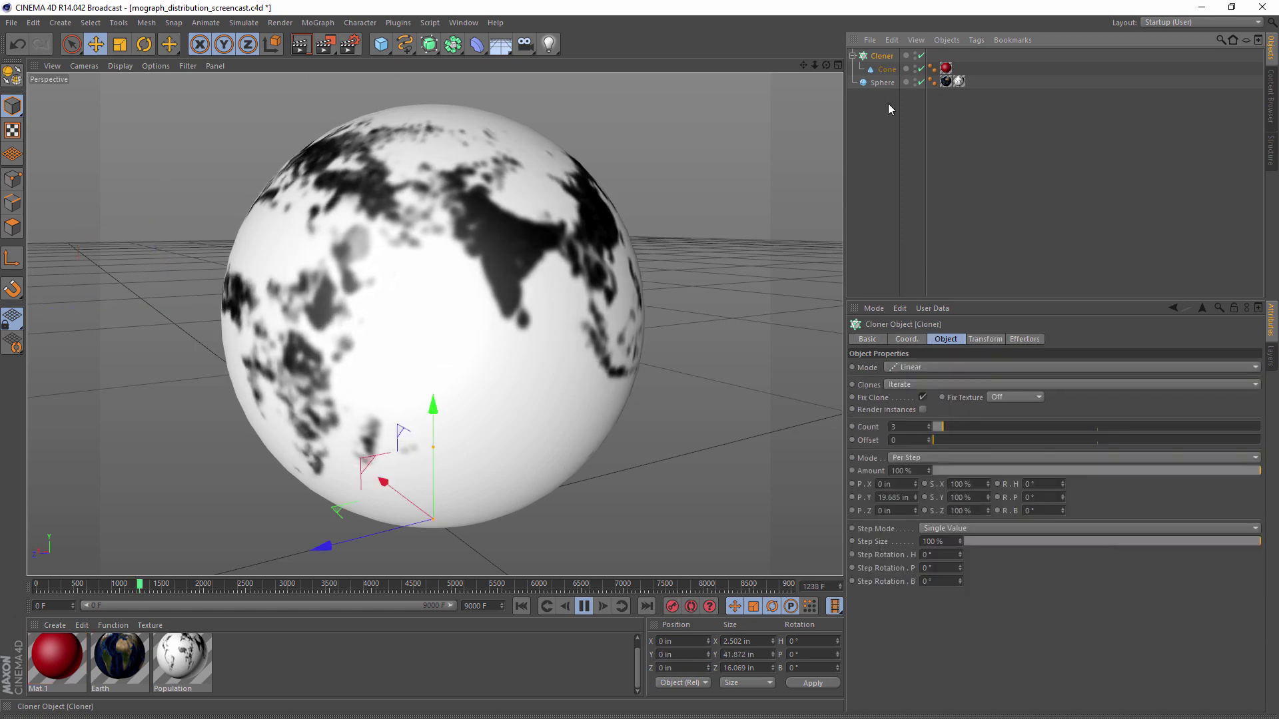
Set the Cloner's mode to Object, keep Clones on Iterate, and link the globe sphere as its object
click(914, 368)
click(915, 385)
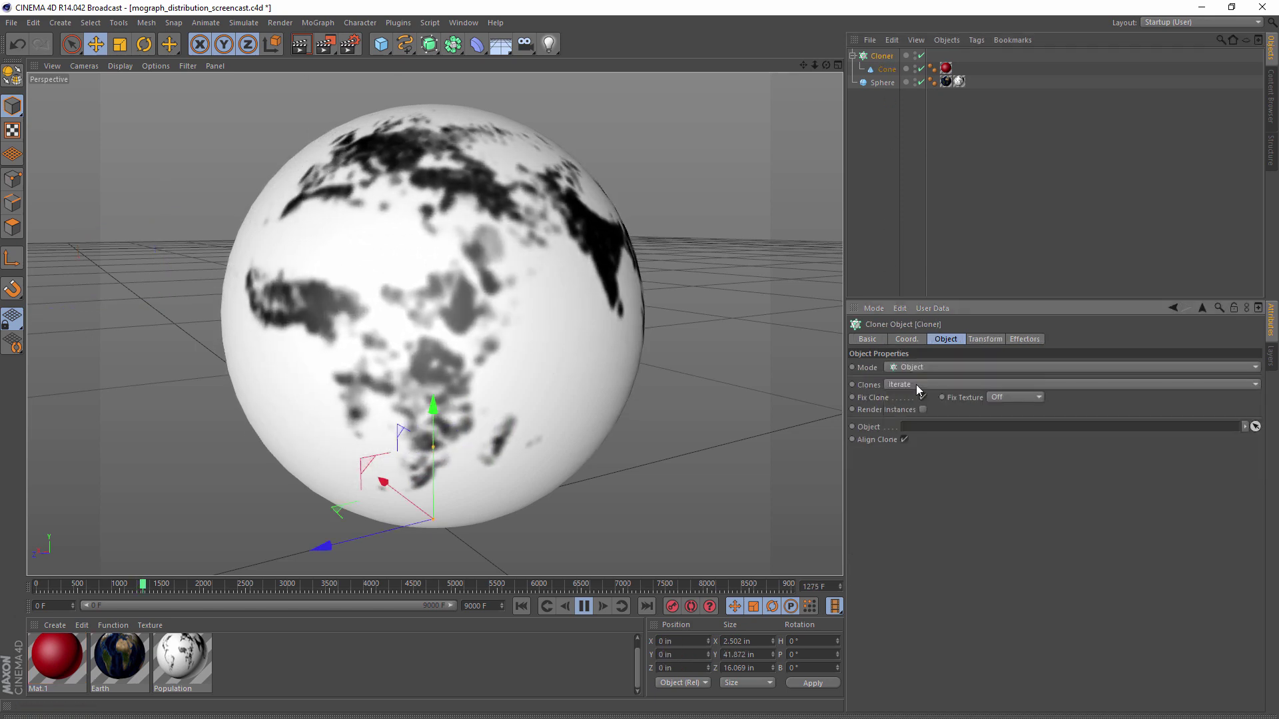
click(915, 385)
click(900, 398)
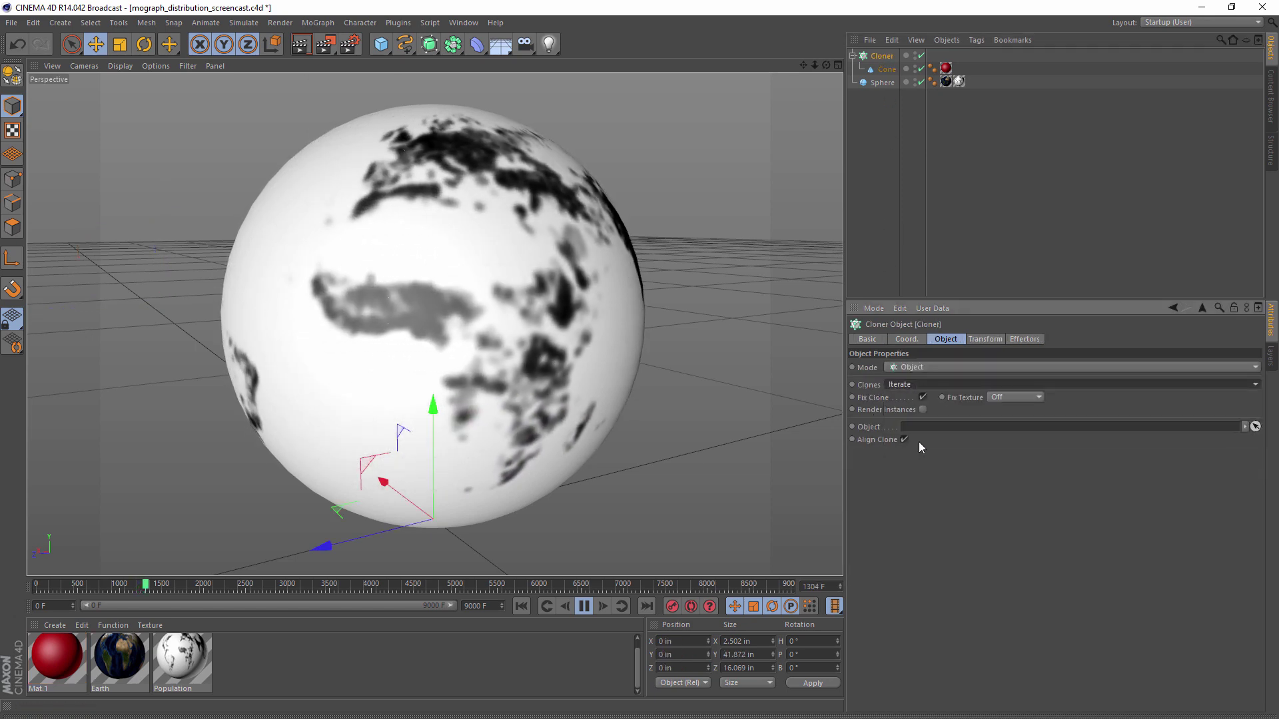
drag(881, 83, 897, 367)
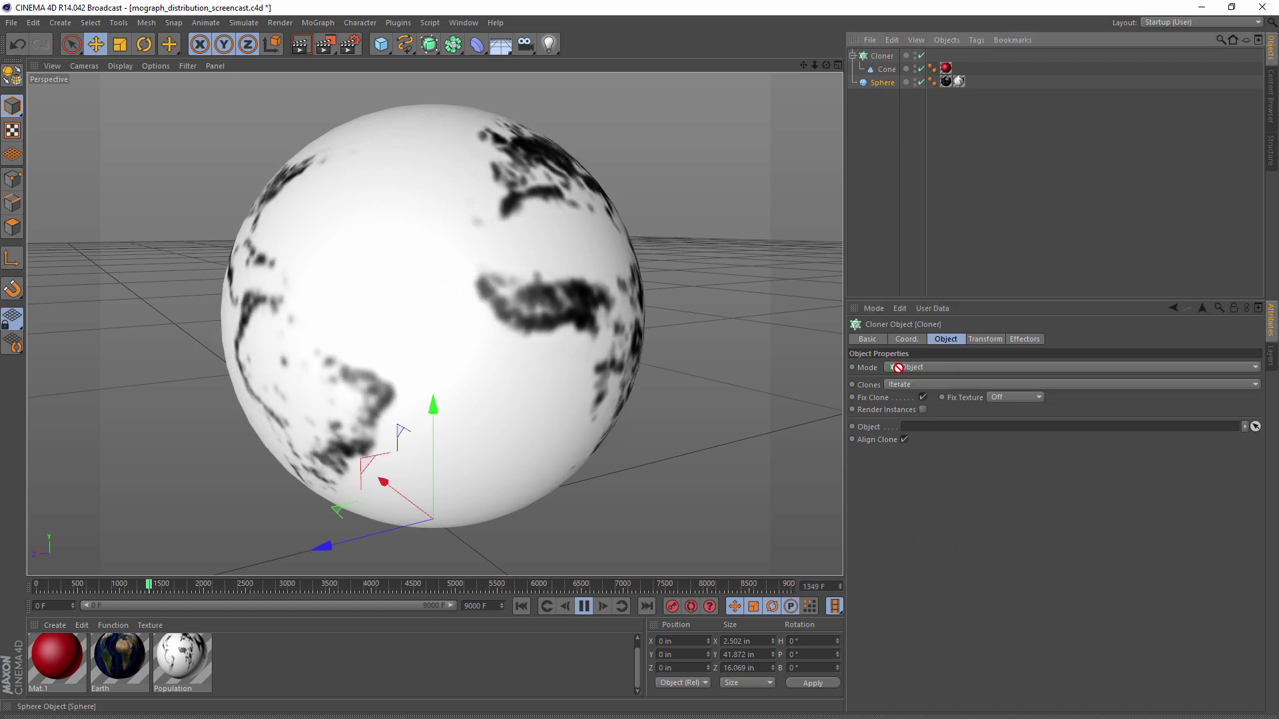
drag(924, 435, 926, 427)
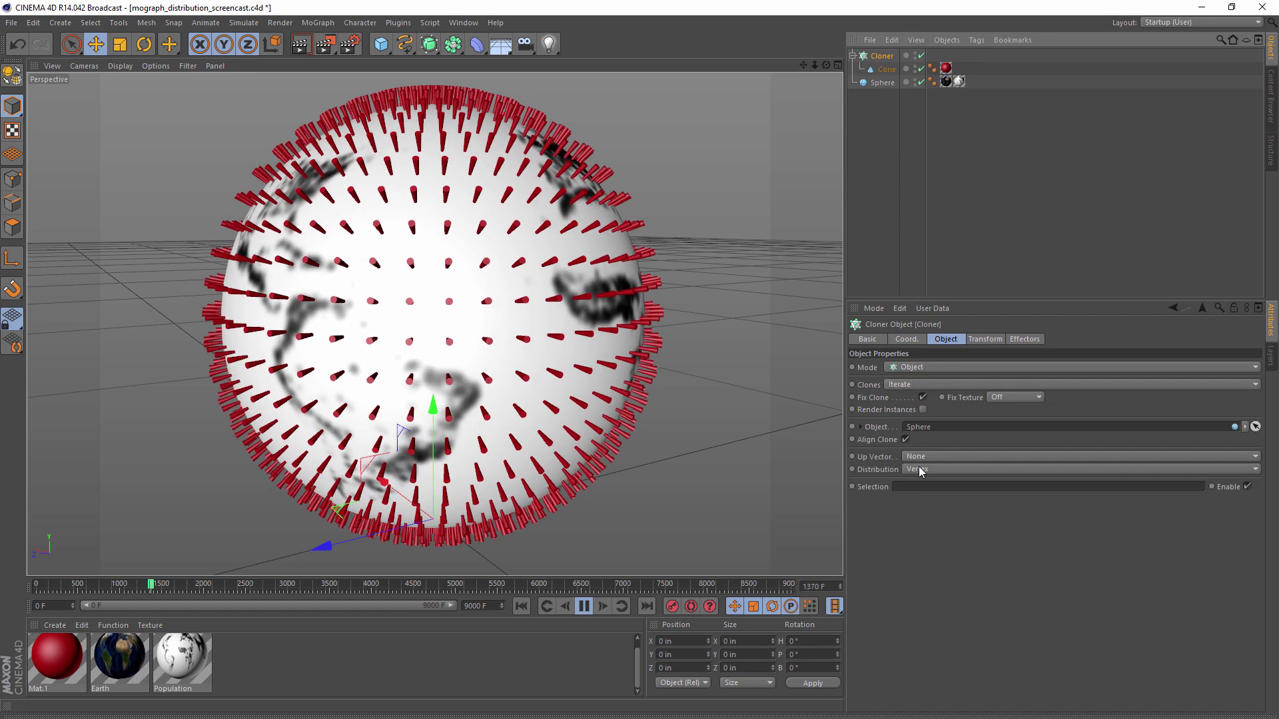
Set the Cloner's distribution to Surface with a count of 2000 cones
click(918, 468)
click(927, 523)
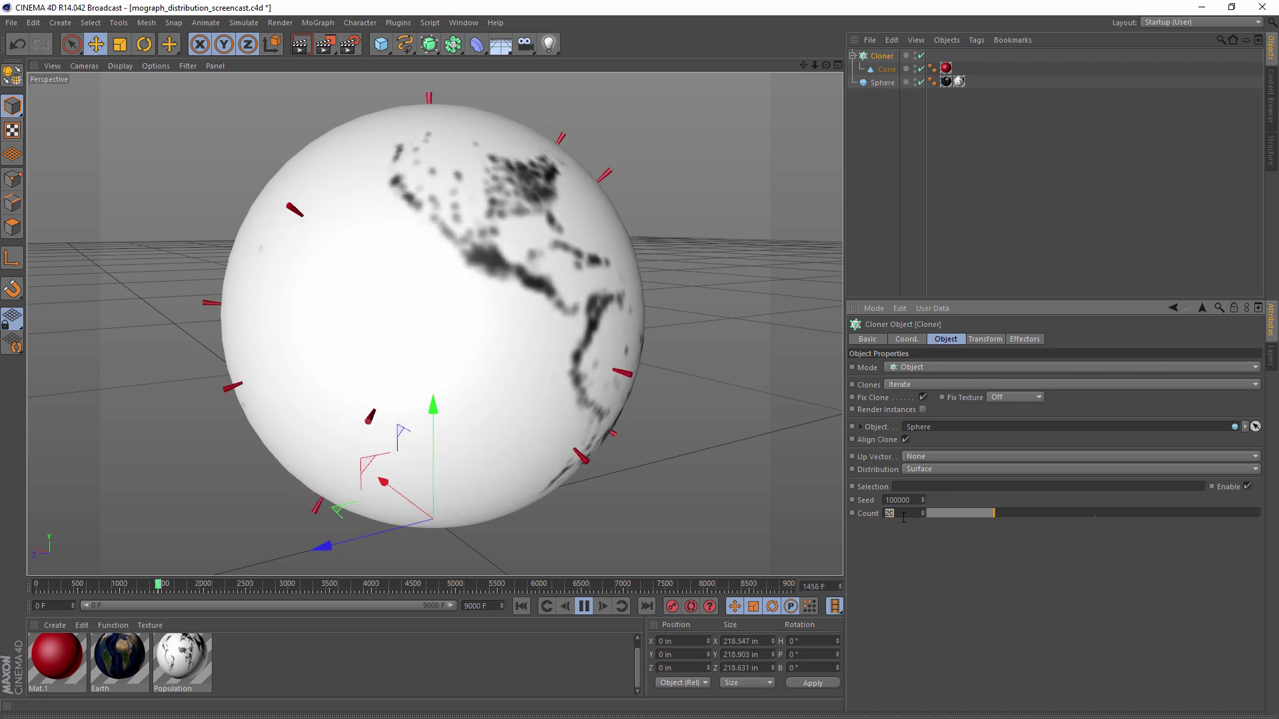
double_click(903, 514)
text(1)
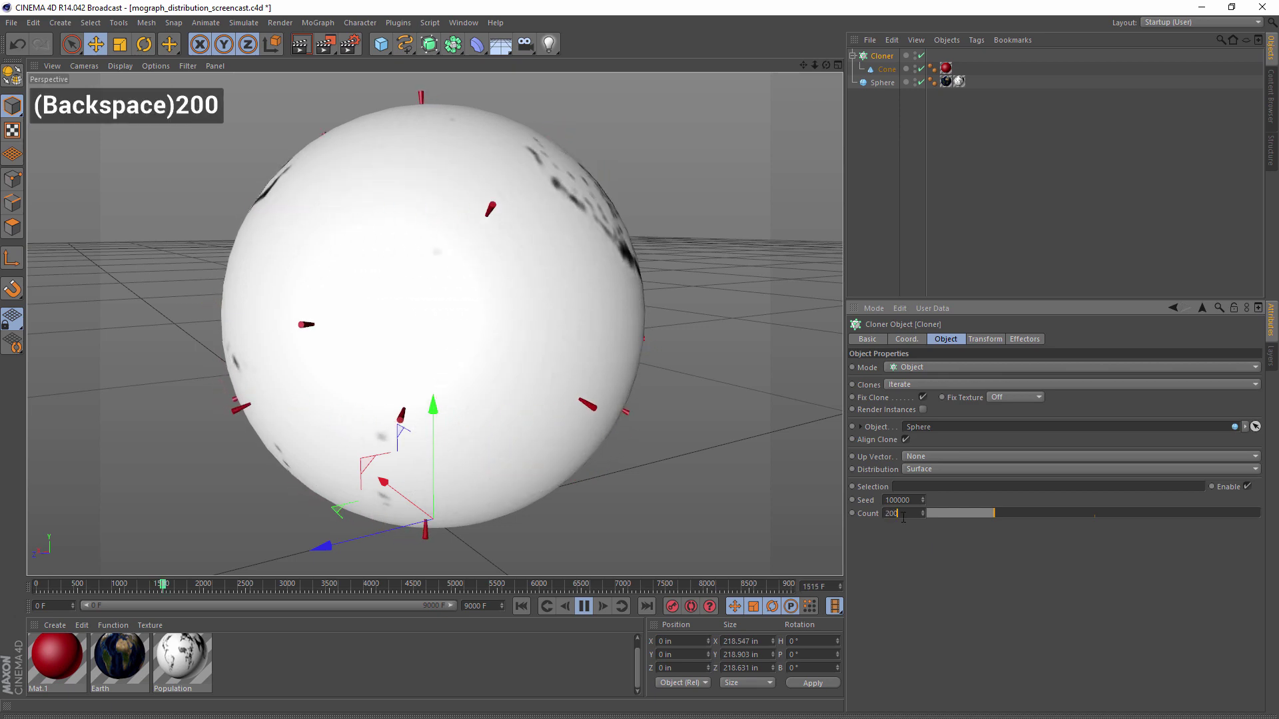
text(2000)
key(Return)
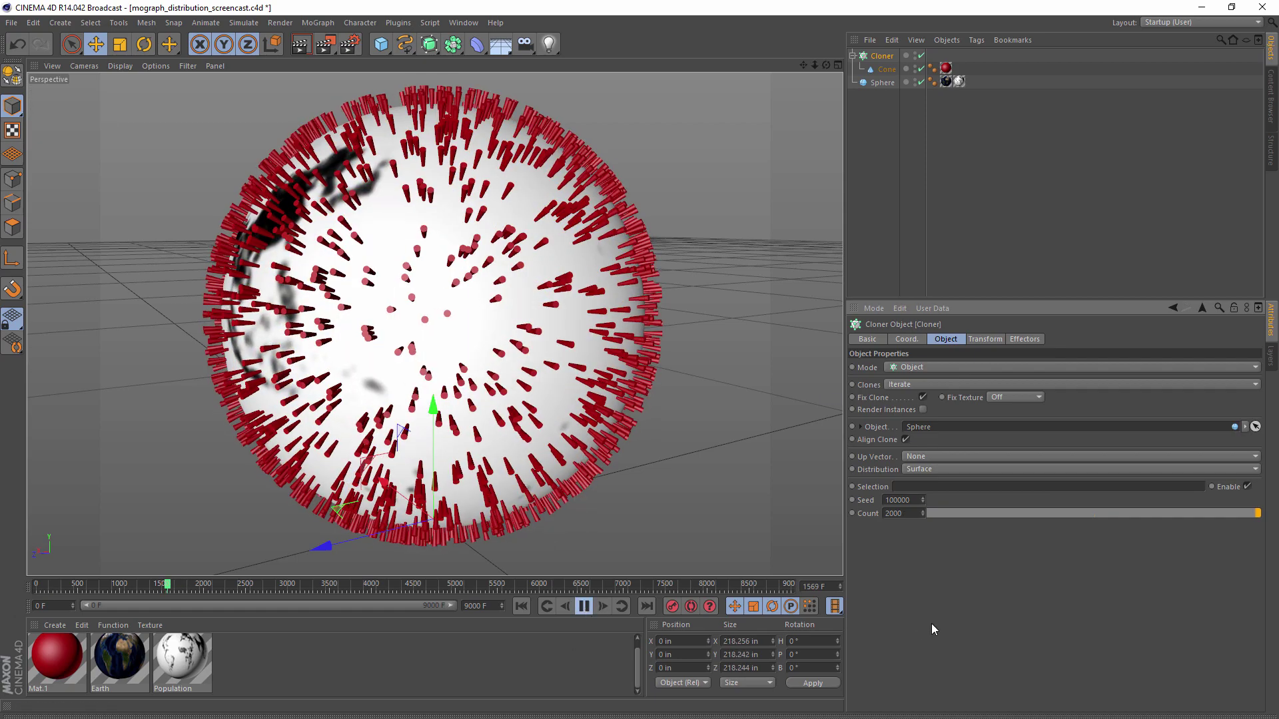
Add a Shader effector to the Cloner and set its shading channel to Color
click(1008, 231)
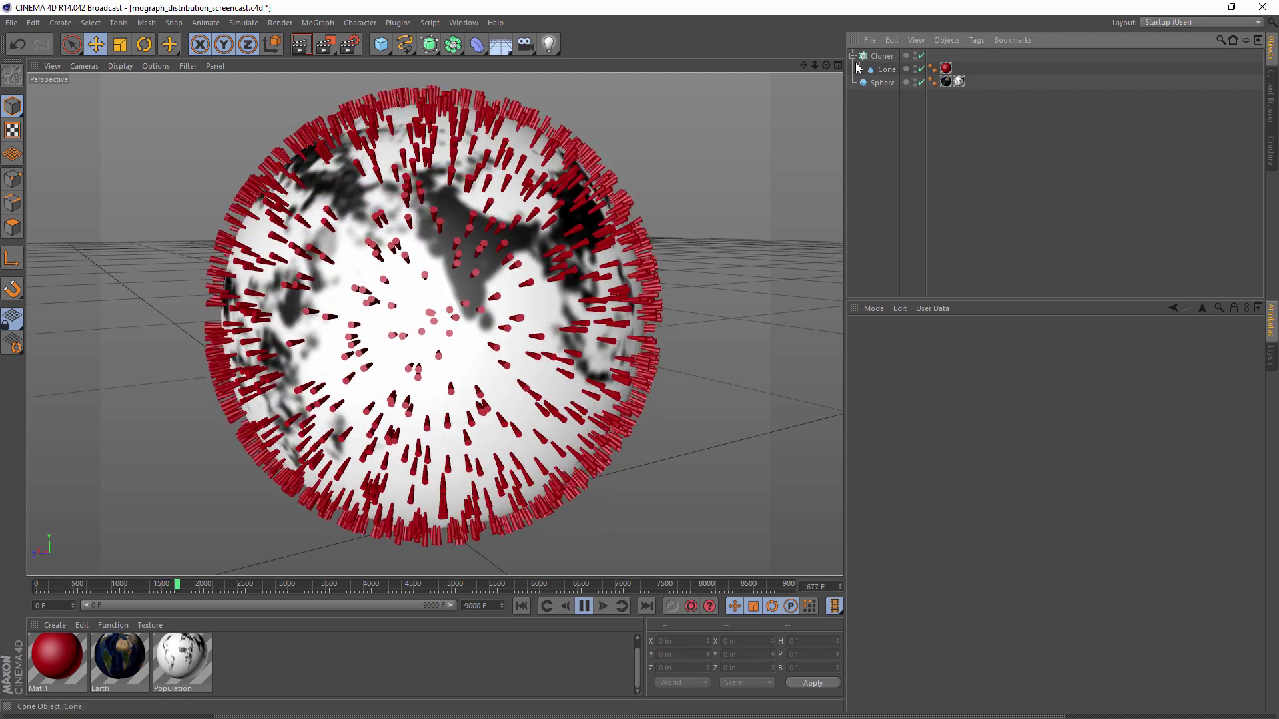
click(454, 107)
click(318, 23)
mouse_move(328, 44)
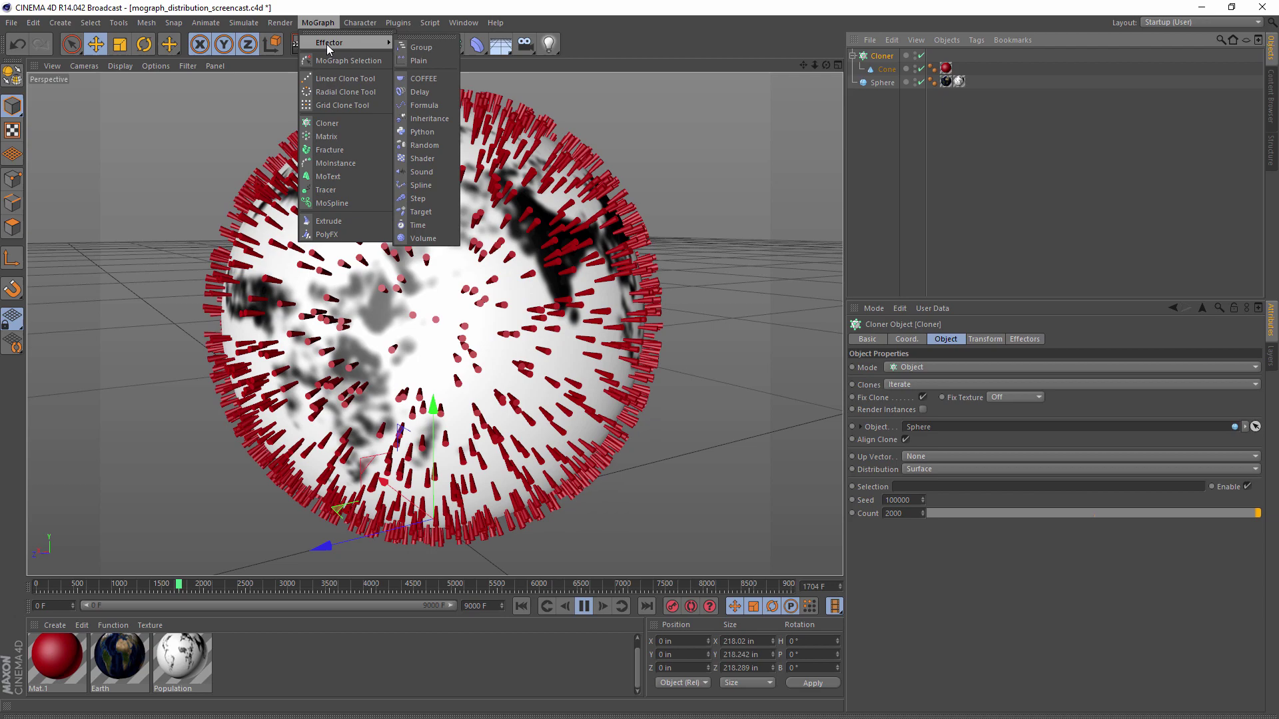
click(436, 157)
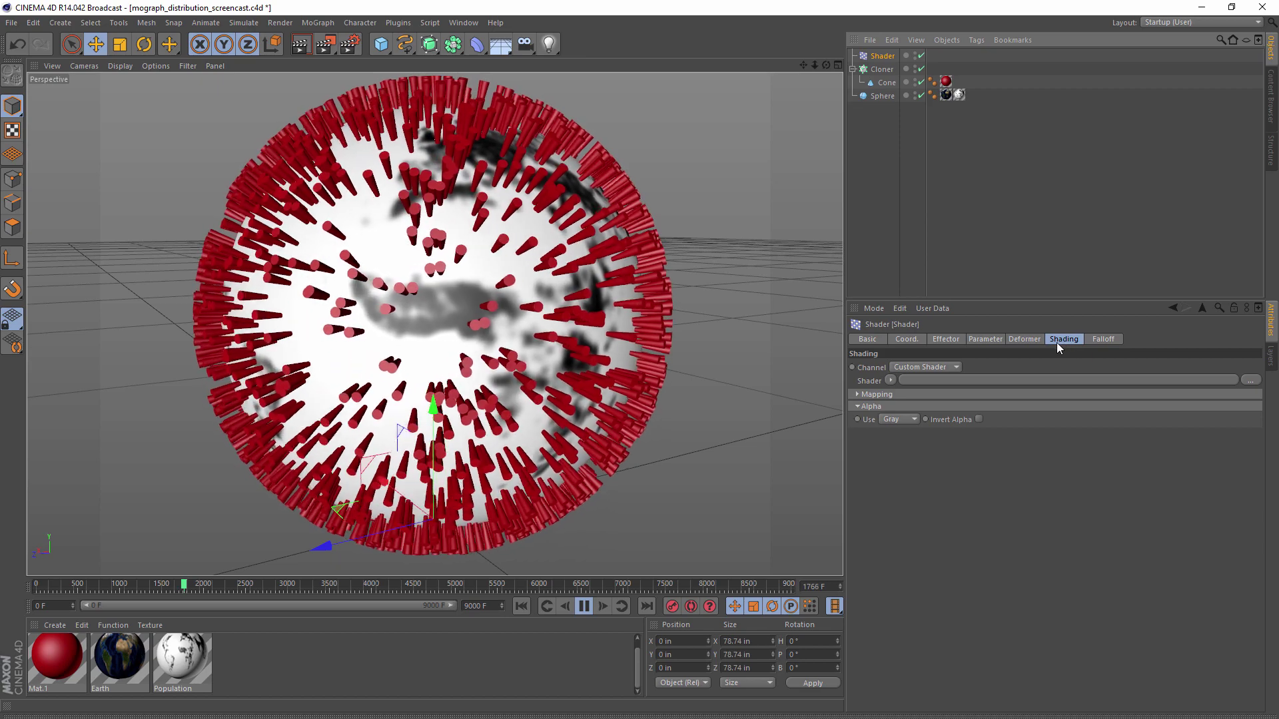
click(914, 367)
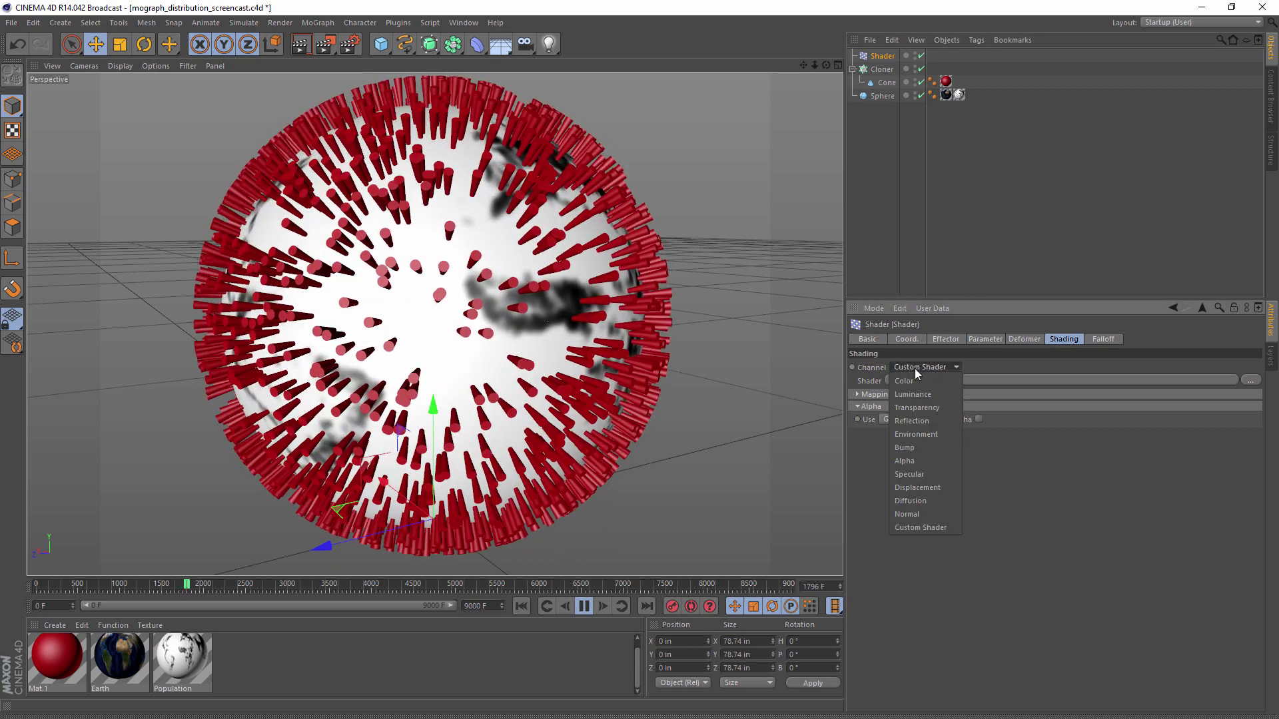
click(914, 379)
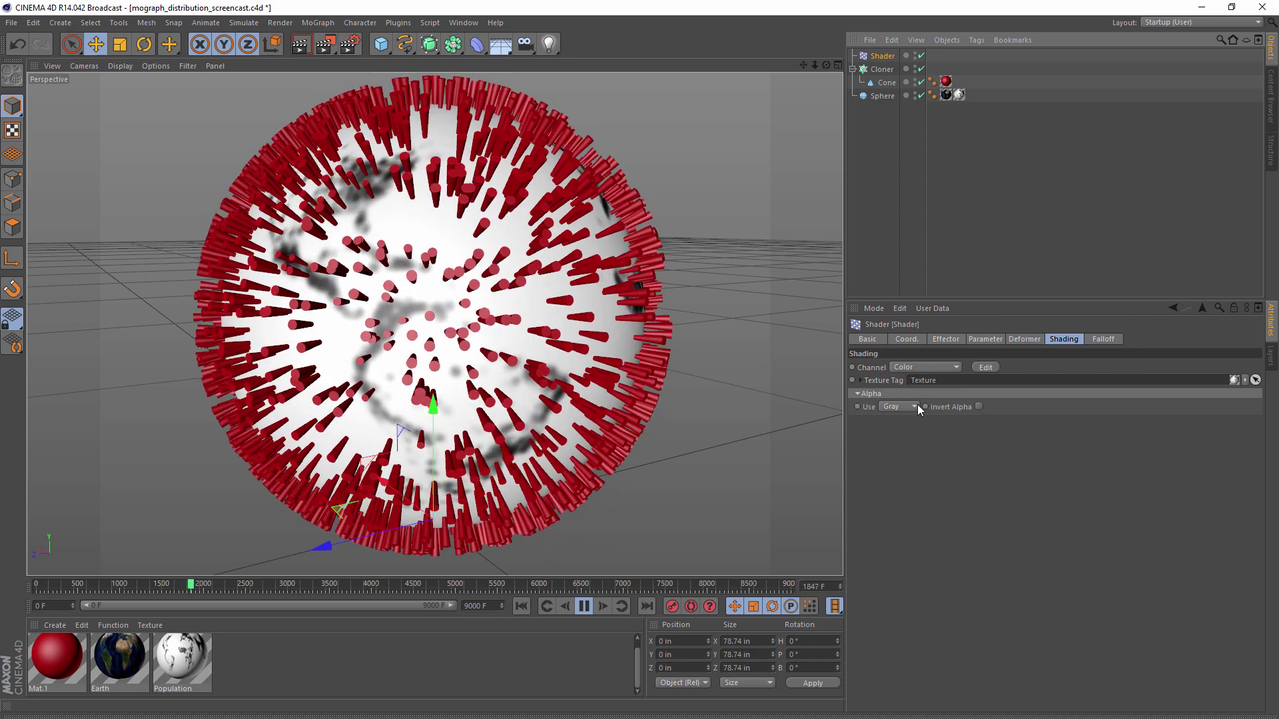
Turn off the Shader effector's Scale transform and enable its Visibility parameter
click(985, 339)
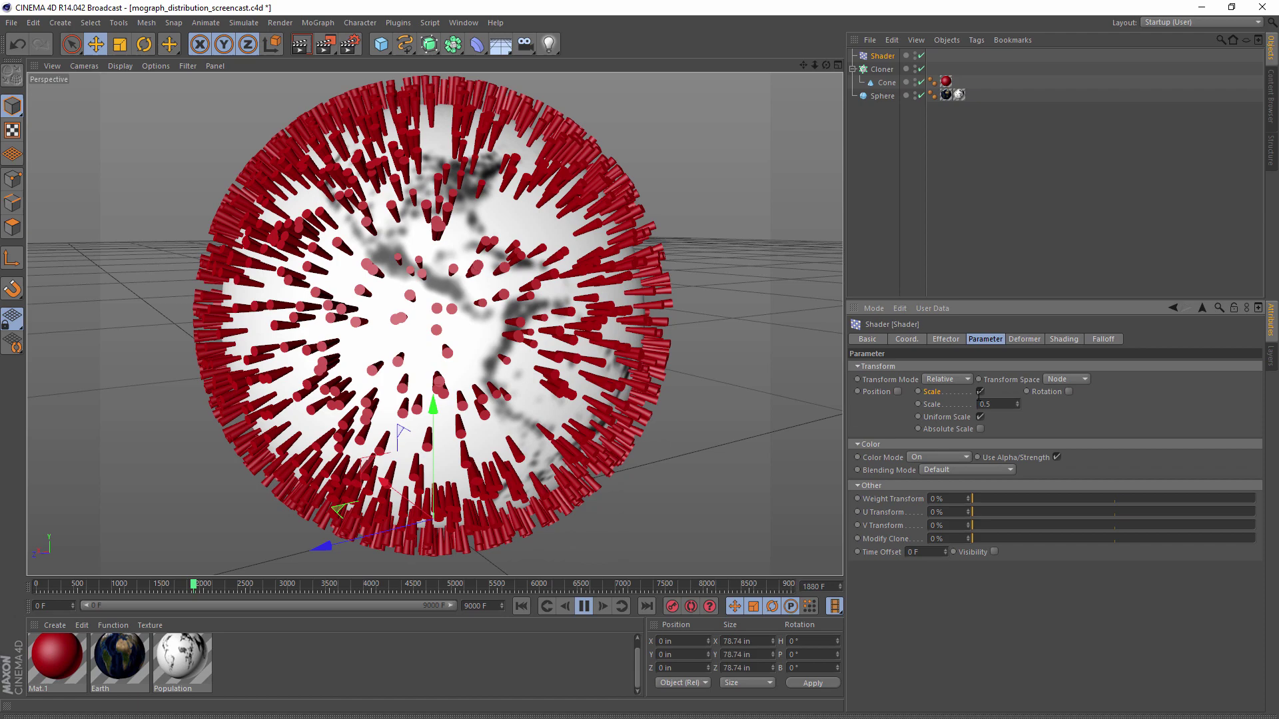
click(979, 392)
click(994, 514)
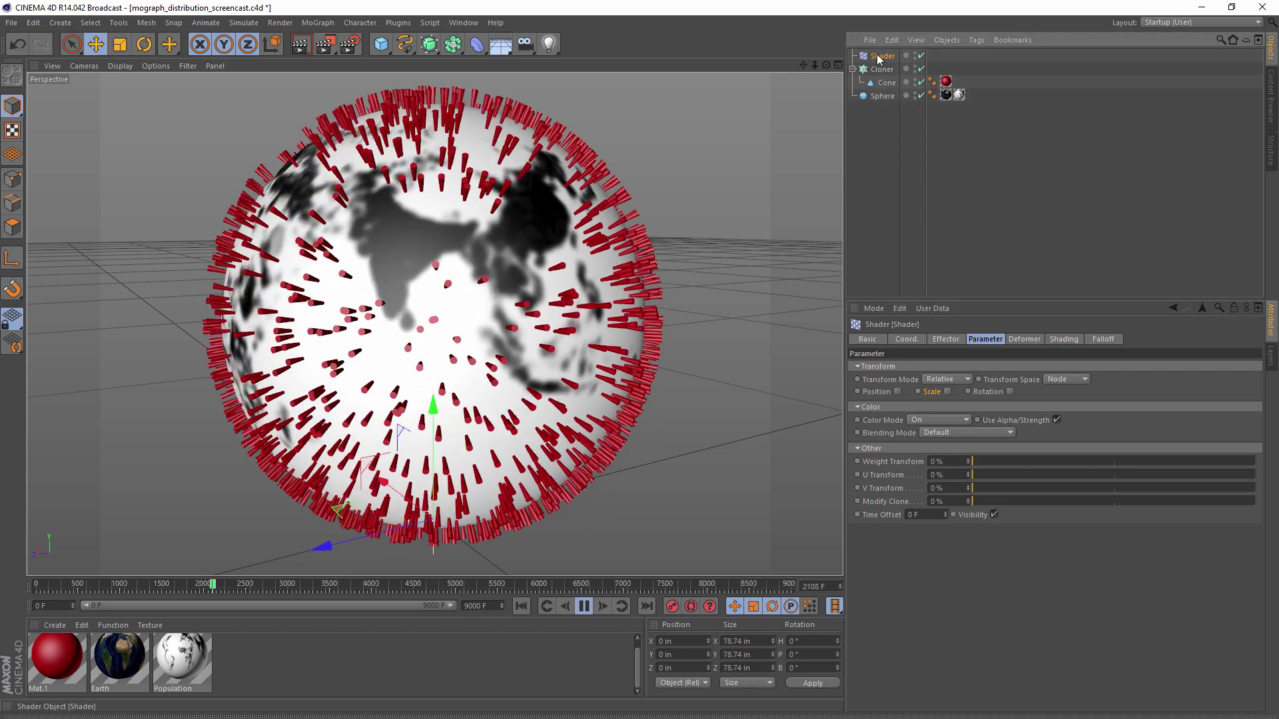
Enable Invert Alpha in the Shader effector's shading settings, keeping Use on Gray, and deselect the effector
click(1062, 339)
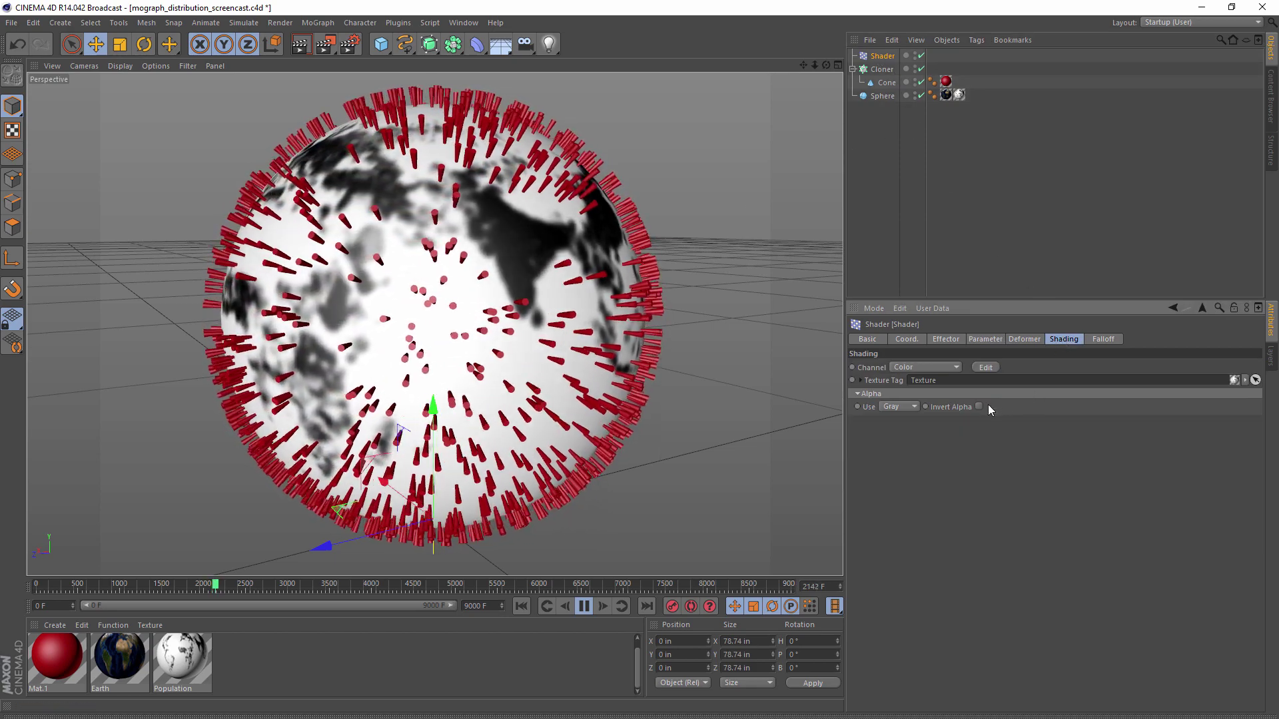
click(979, 406)
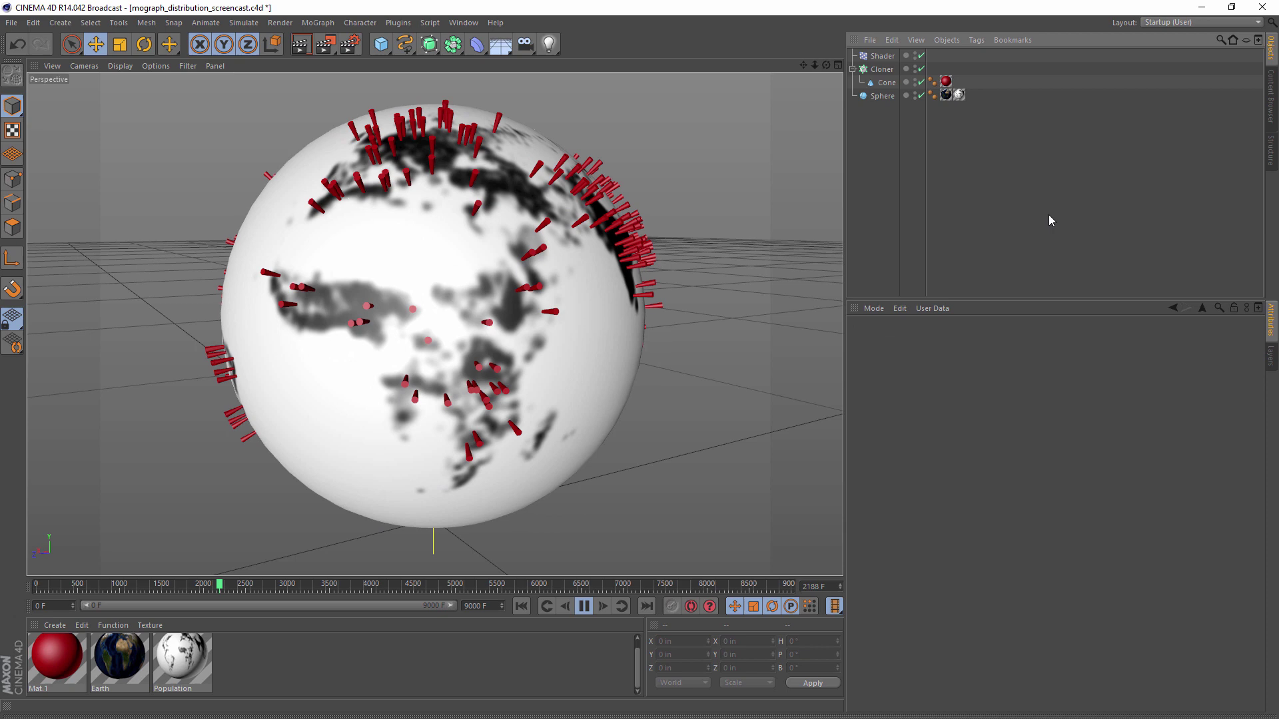
click(1049, 217)
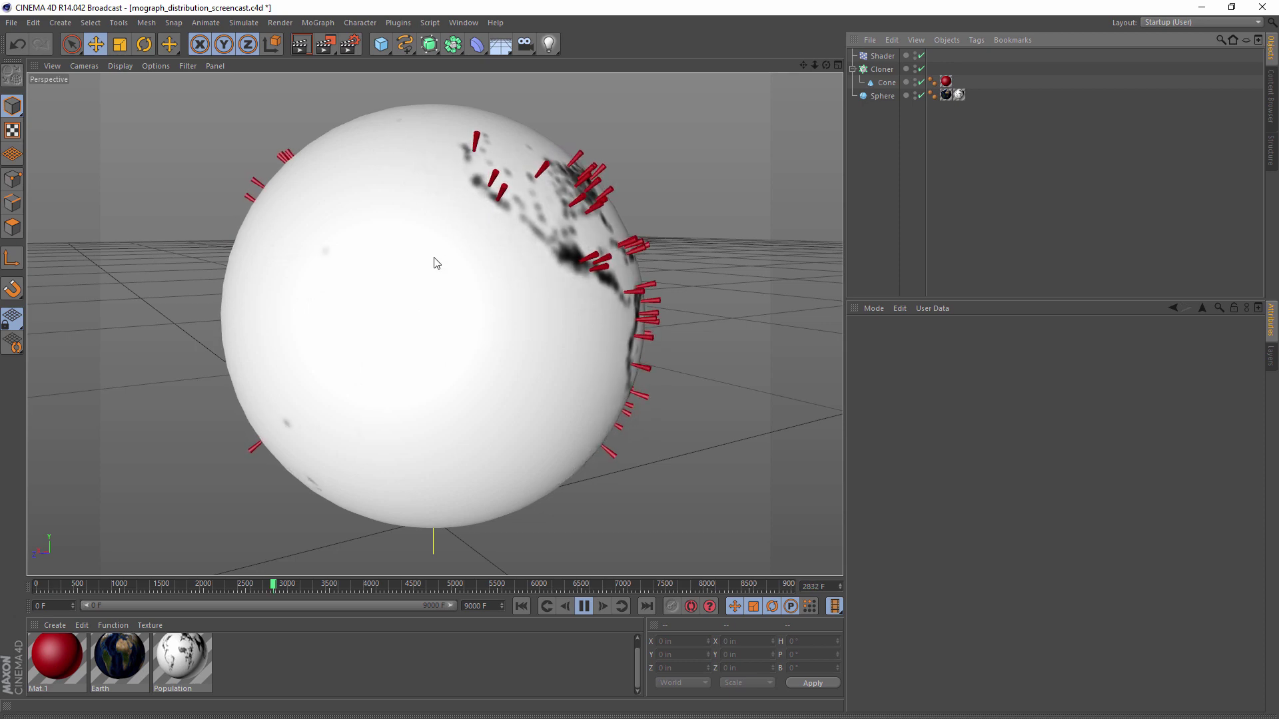
Place the sphere's Earth texture tag after the Population tag so the globe displays the Earth material
click(945, 95)
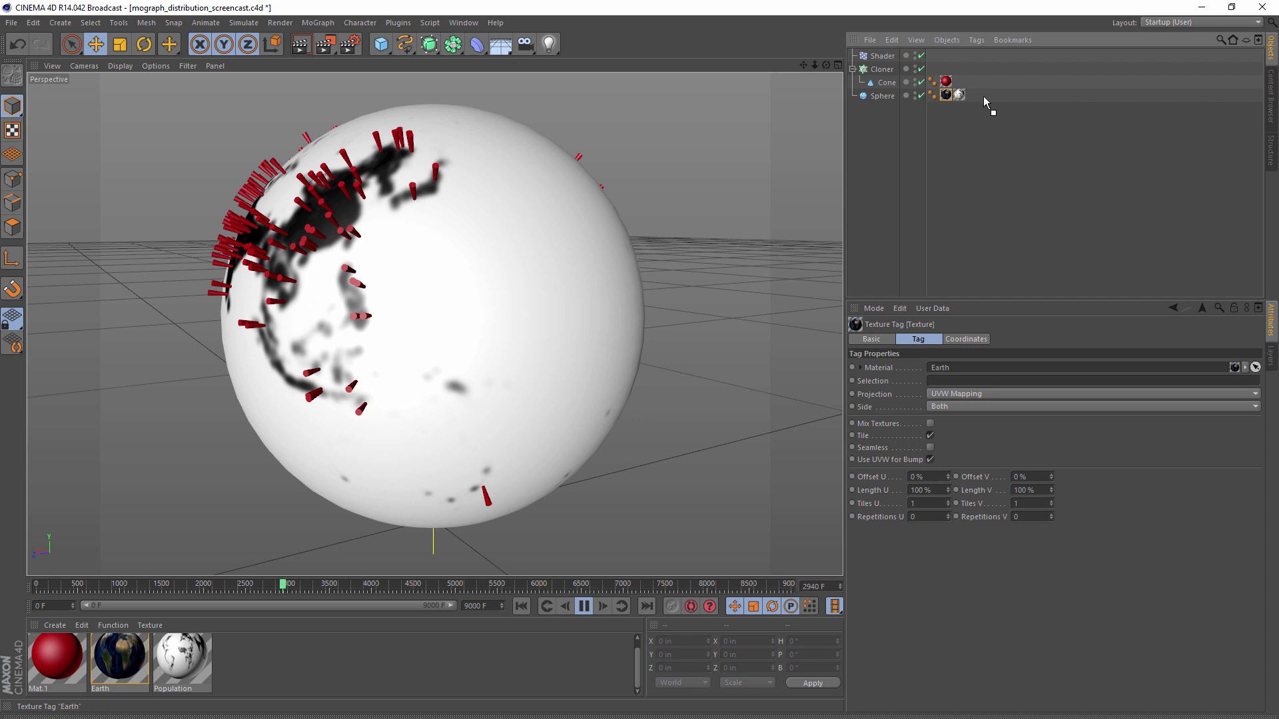
drag(983, 96, 983, 96)
click(987, 126)
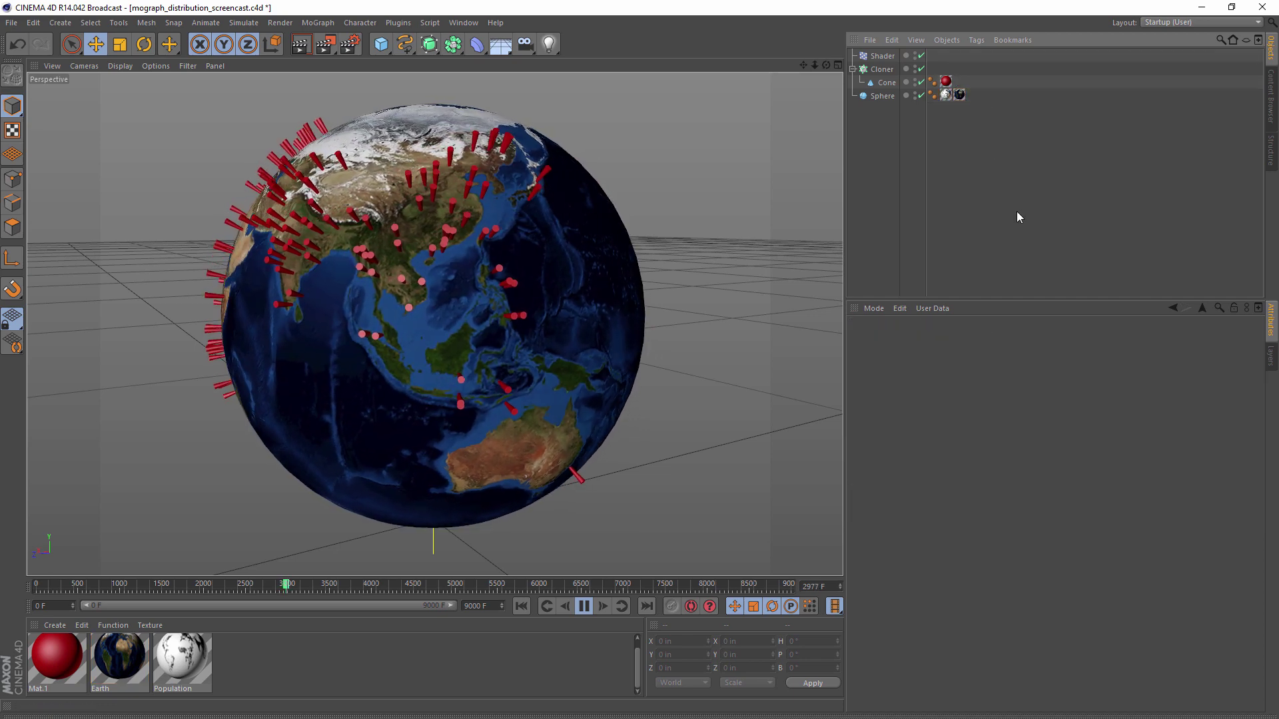